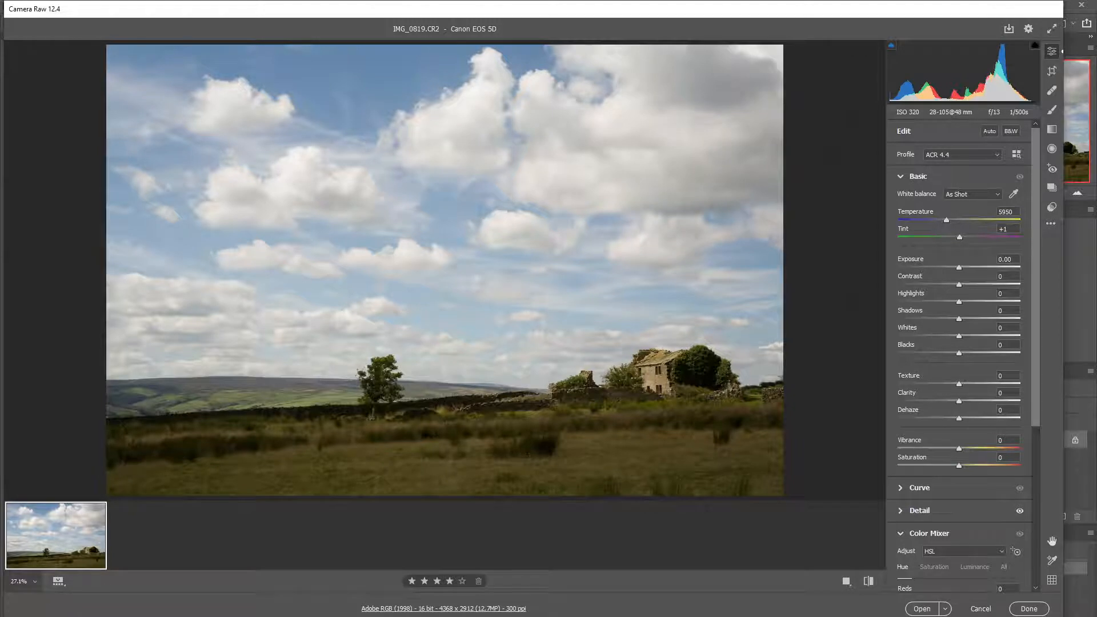
# Look through the Basic, Curve and Split Toning adjustments, leaving the Basic and Color Mixer sections expanded
pyautogui.press('super')
pyautogui.click(900, 177)
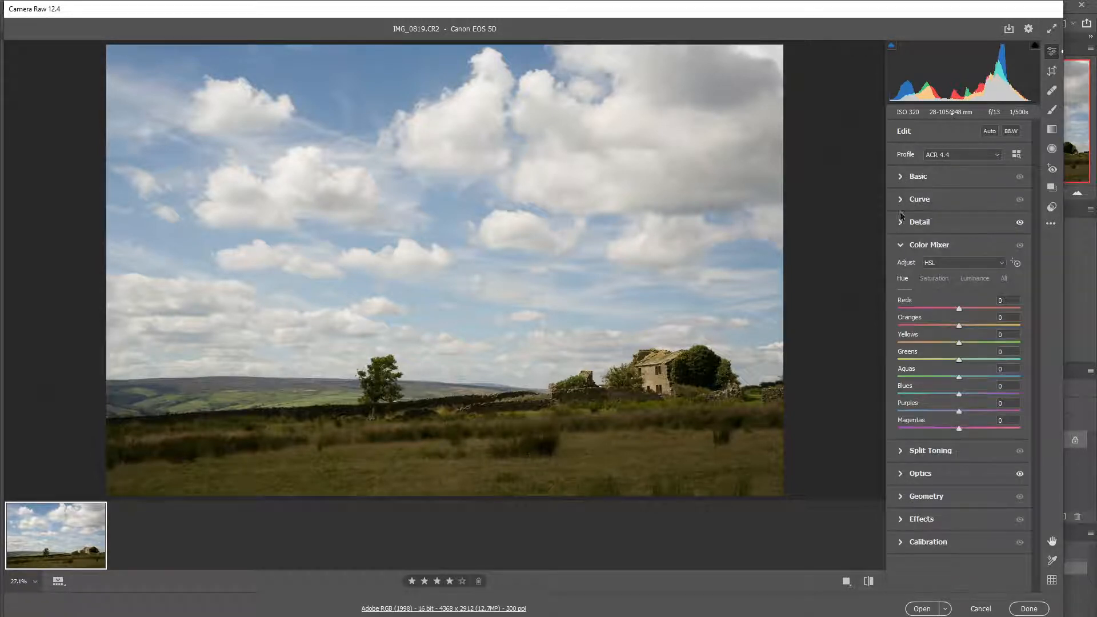
pyautogui.click(900, 246)
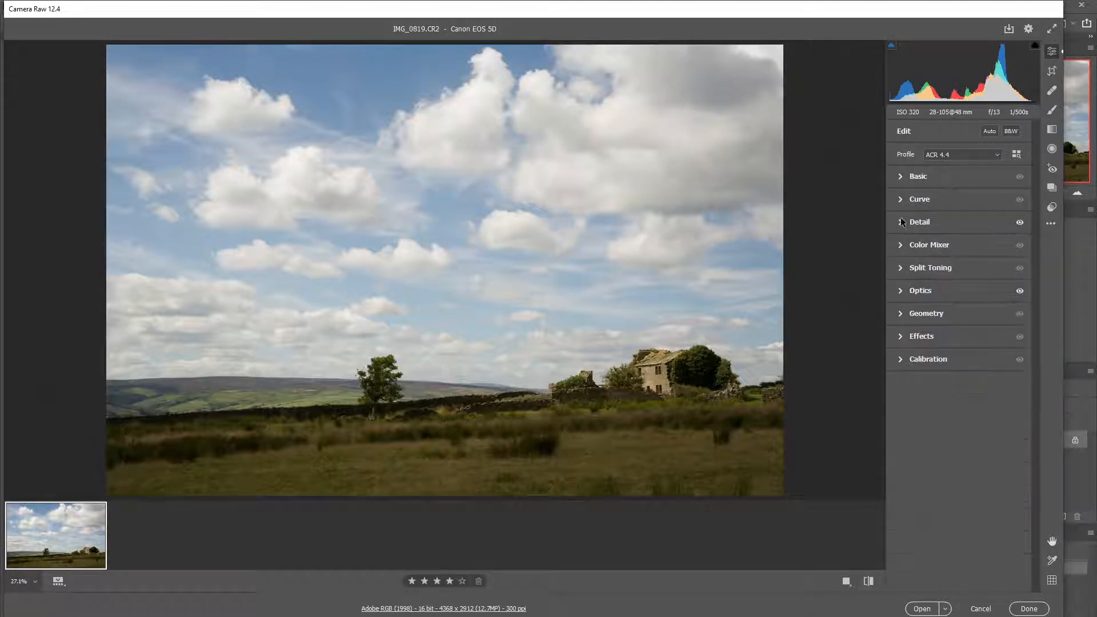
pyautogui.click(899, 177)
pyautogui.click(899, 177)
pyautogui.click(899, 200)
pyautogui.click(899, 200)
pyautogui.click(901, 267)
pyautogui.click(901, 267)
pyautogui.click(900, 176)
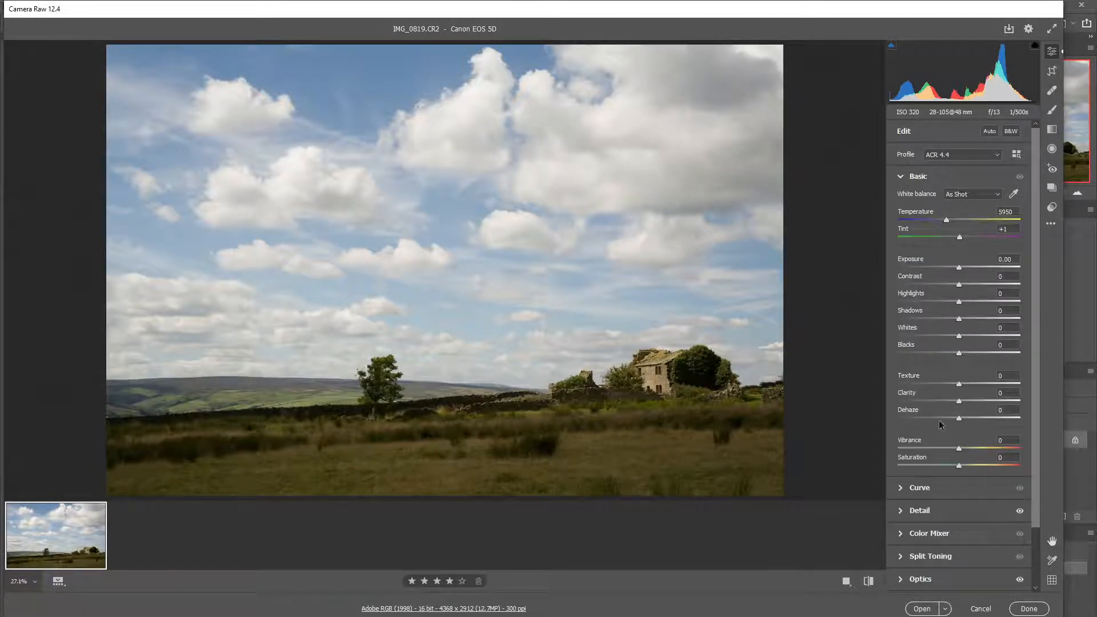
pyautogui.click(901, 534)
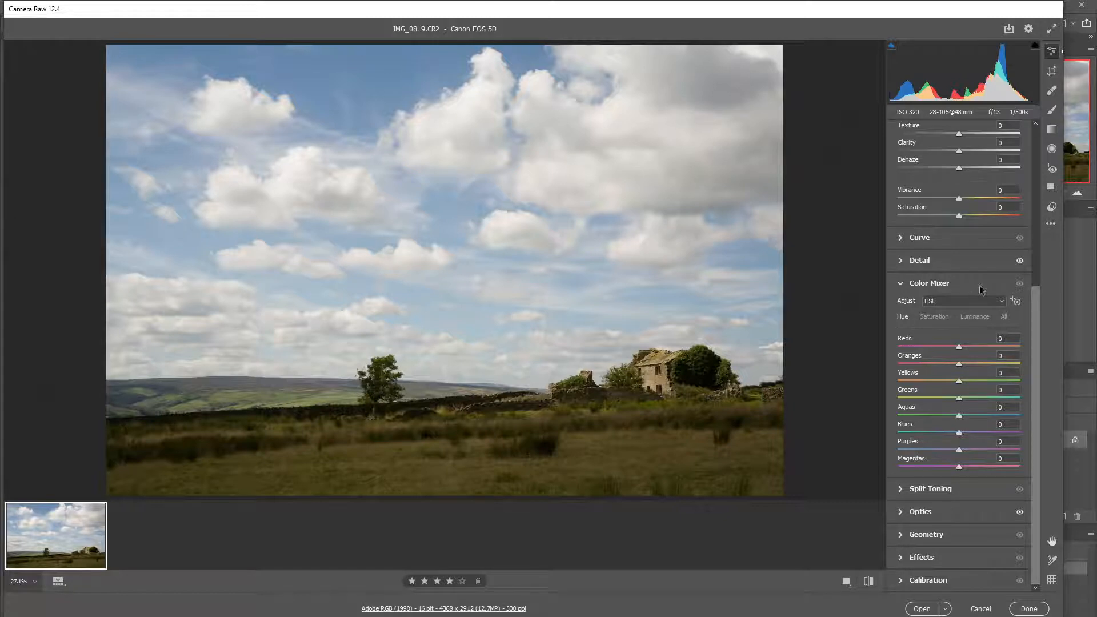
# Look through the Crop, Spot Removal, Adjustment Brush, Graduated Filter, Radial Filter, Red Eye and Snapshots options, and return to the Edit settings
pyautogui.click(1053, 72)
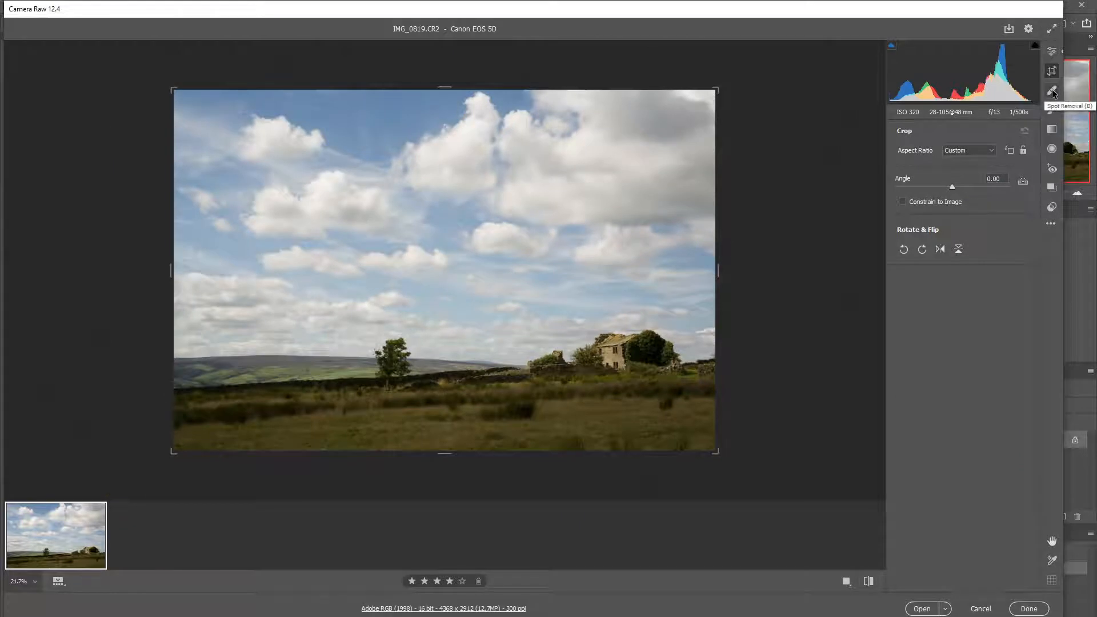
pyautogui.click(1052, 91)
pyautogui.click(1051, 111)
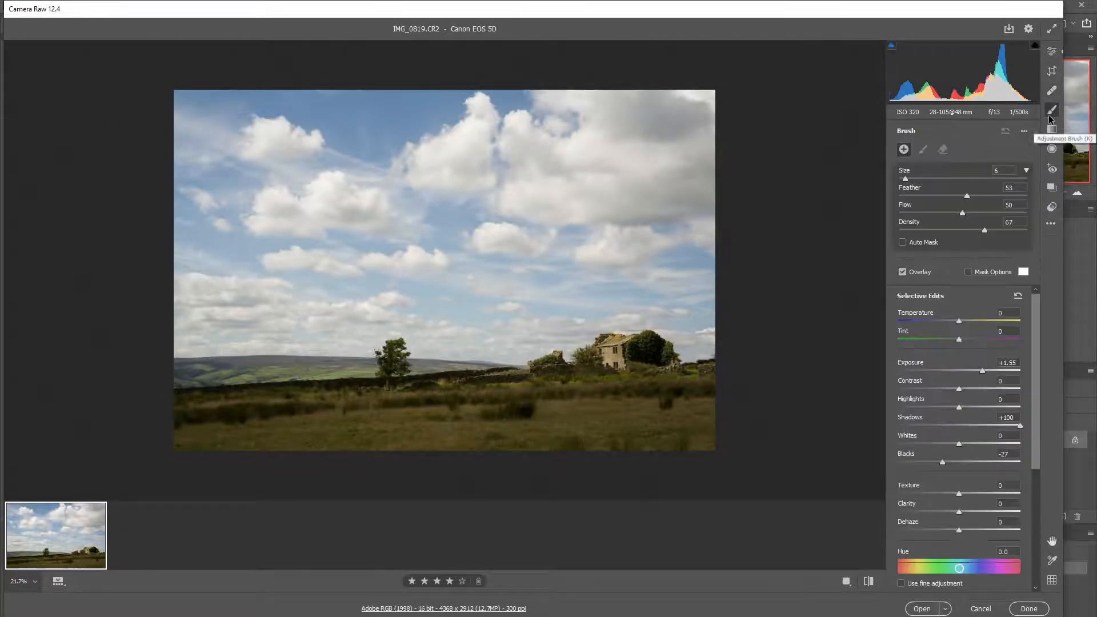
pyautogui.click(1051, 130)
pyautogui.click(1052, 148)
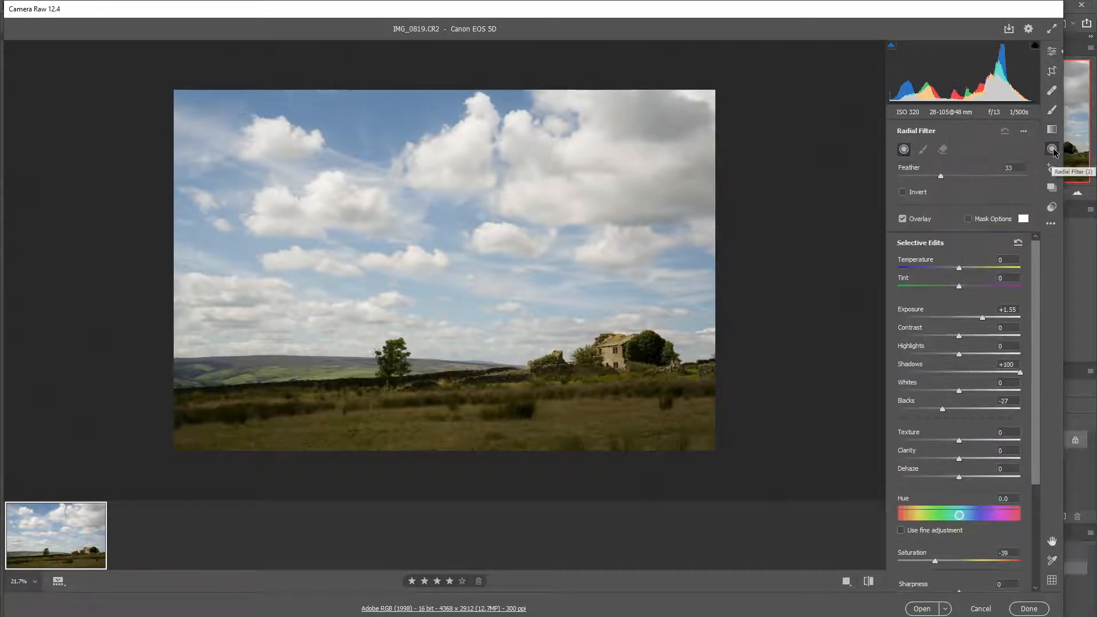
pyautogui.click(1052, 169)
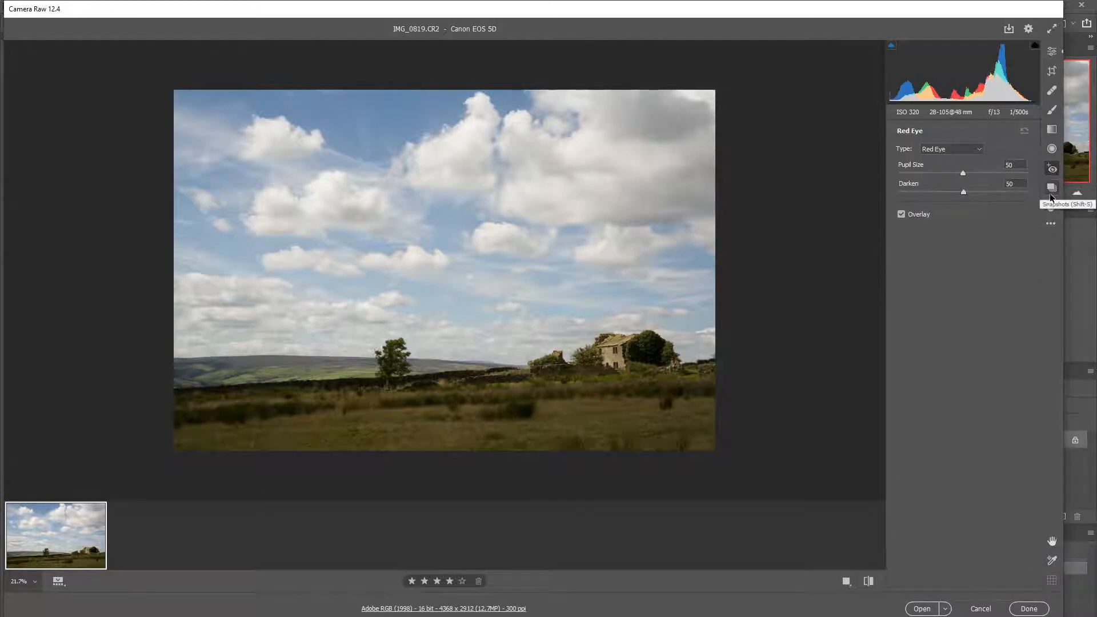
pyautogui.click(1053, 189)
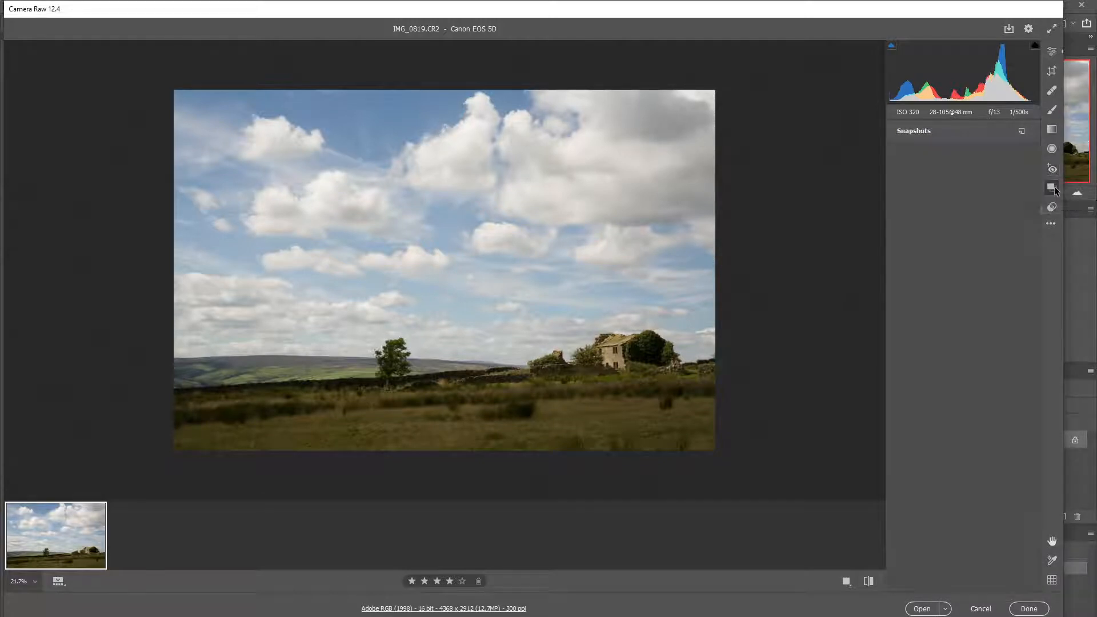
pyautogui.click(1051, 51)
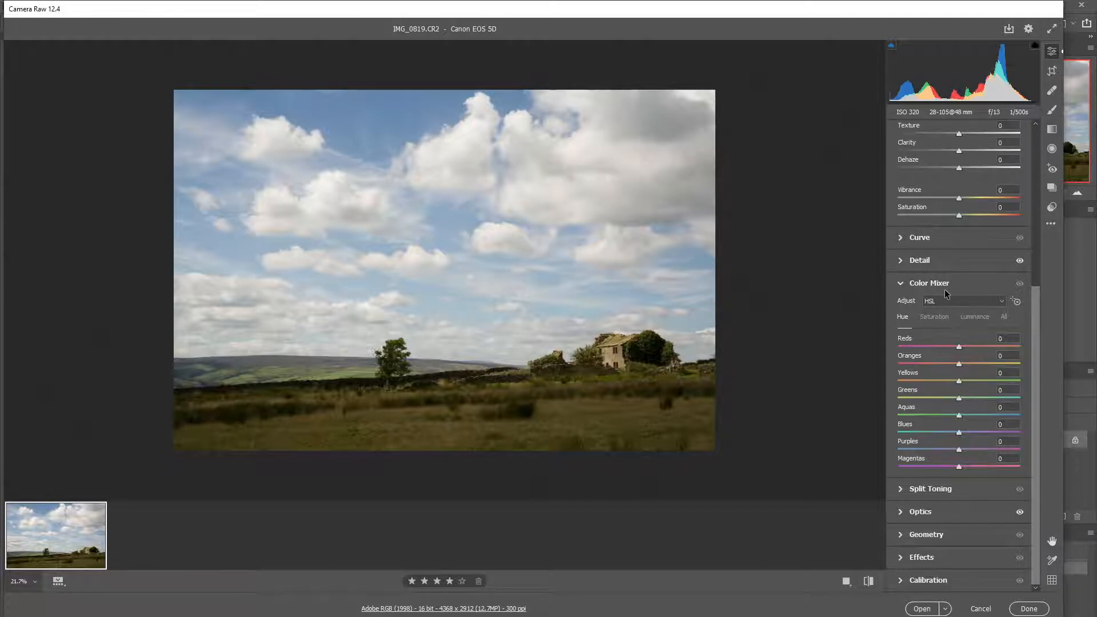
# Convert the landscape photo to black and white
pyautogui.scroll(6, 944, 289)
pyautogui.scroll(3, 945, 293)
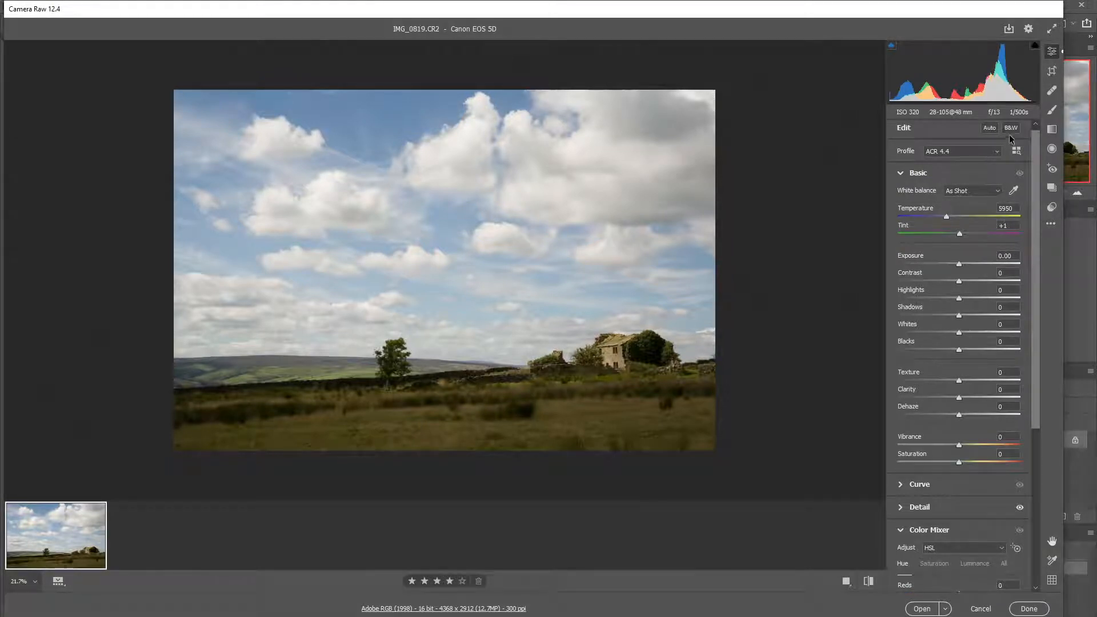
pyautogui.click(1011, 128)
pyautogui.click(1010, 128)
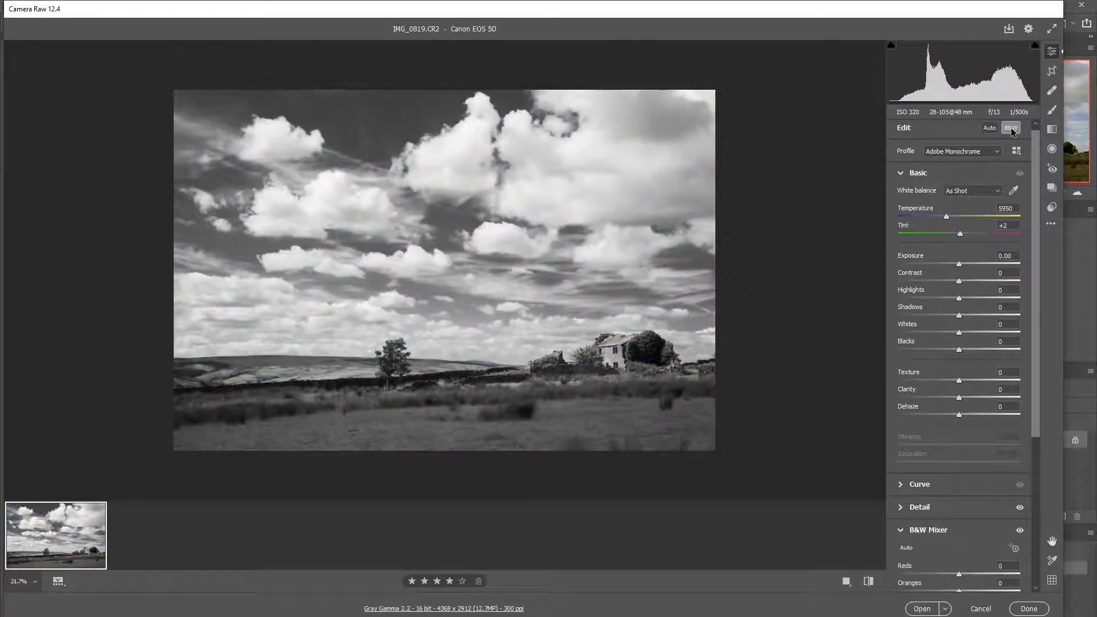
# Reset the Blues, Greens and Yellows values in the B&W Mixer to 0
pyautogui.scroll(-4, 974, 427)
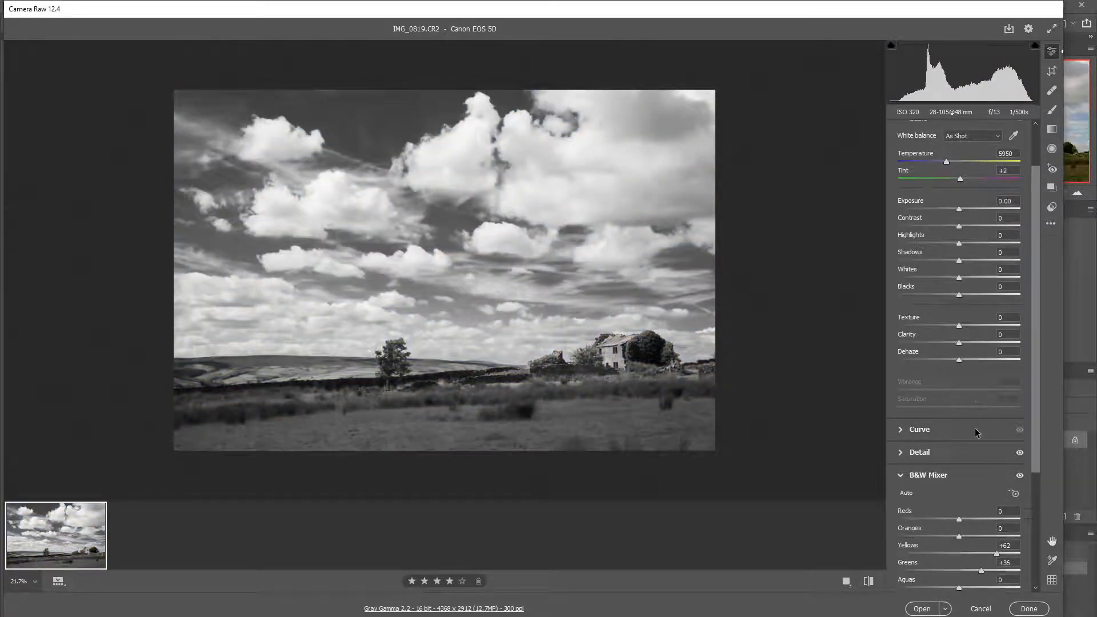
pyautogui.scroll(-3, 975, 431)
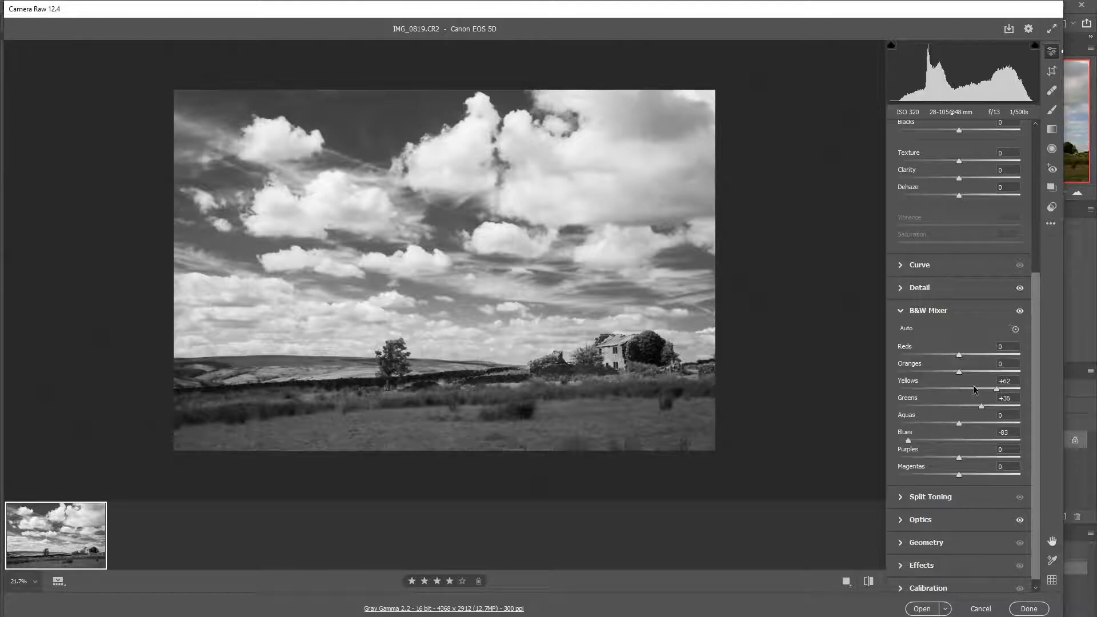
pyautogui.click(957, 440)
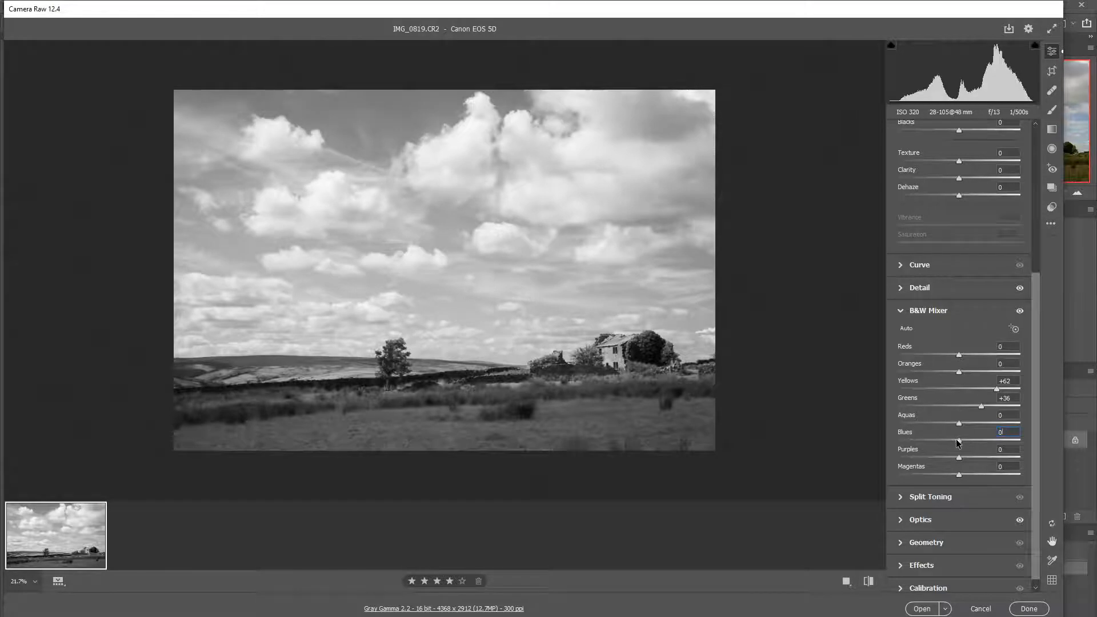
pyautogui.doubleClick(957, 440)
pyautogui.click(960, 406)
pyautogui.doubleClick(960, 406)
pyautogui.doubleClick(959, 389)
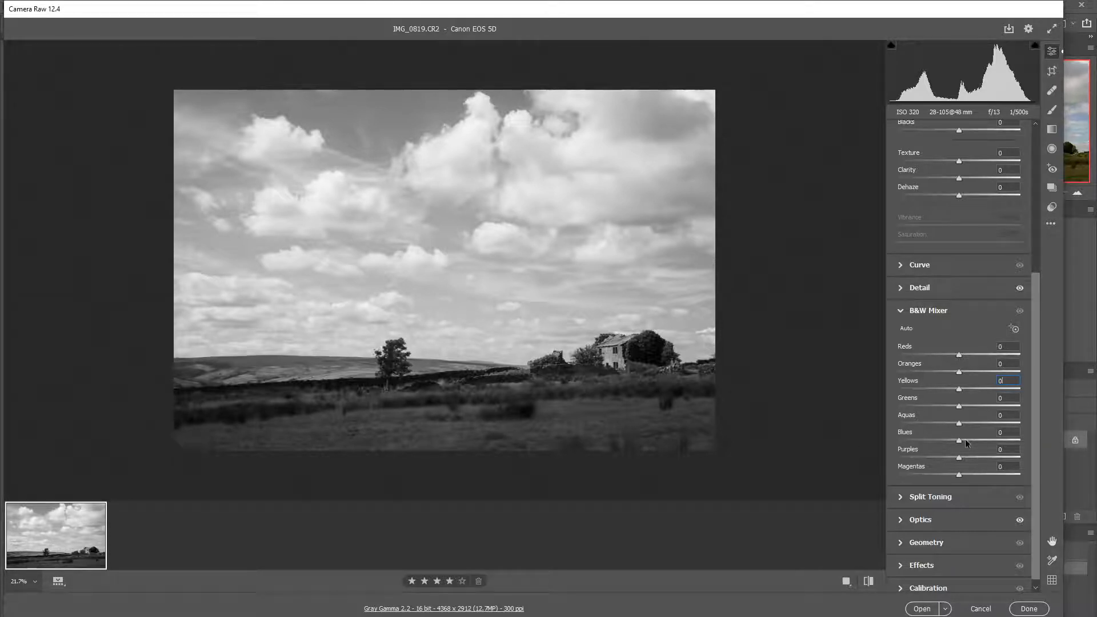
# Set the B&W Mixer to Blues -82, Greens +25 and Yellows +67
pyautogui.scroll(-3, 496, 260)
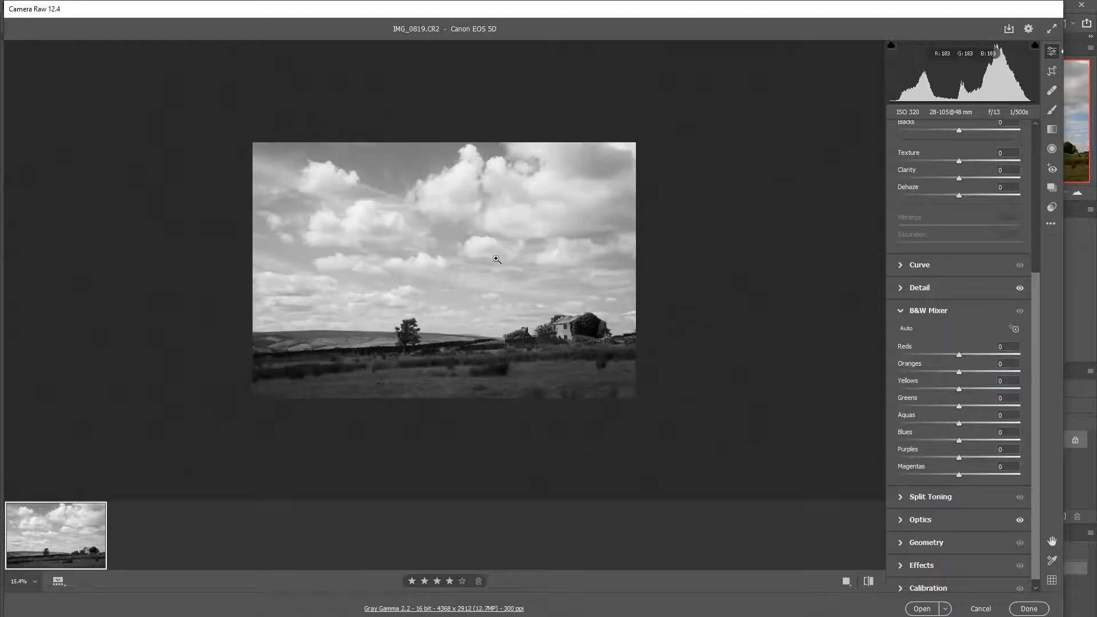
pyautogui.scroll(4, 520, 259)
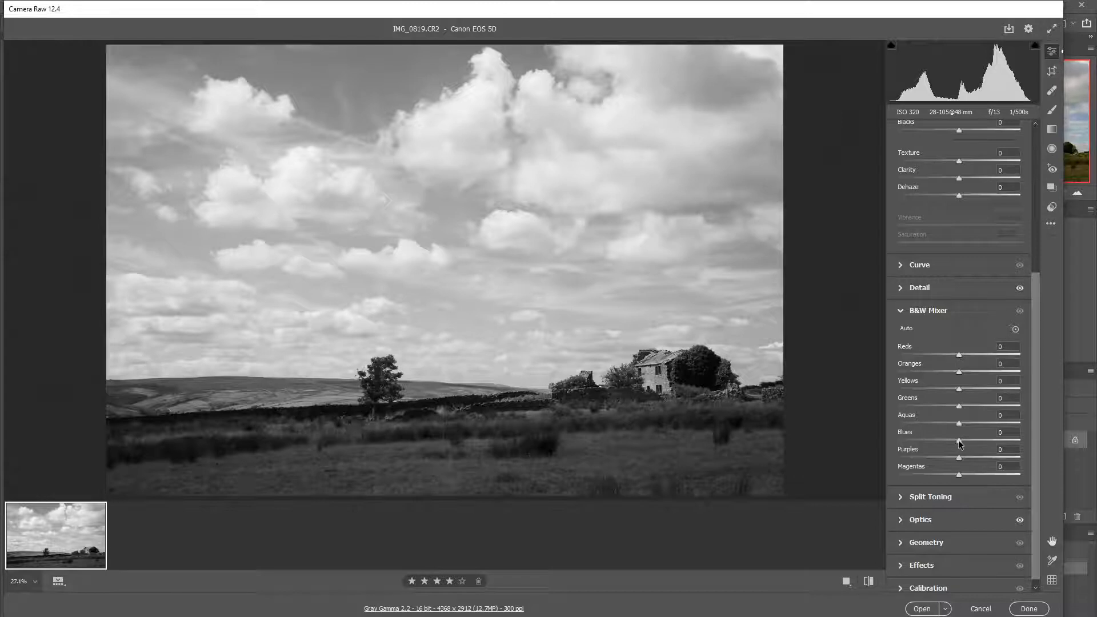
pyautogui.moveTo(959, 442); pyautogui.dragTo(907, 446)
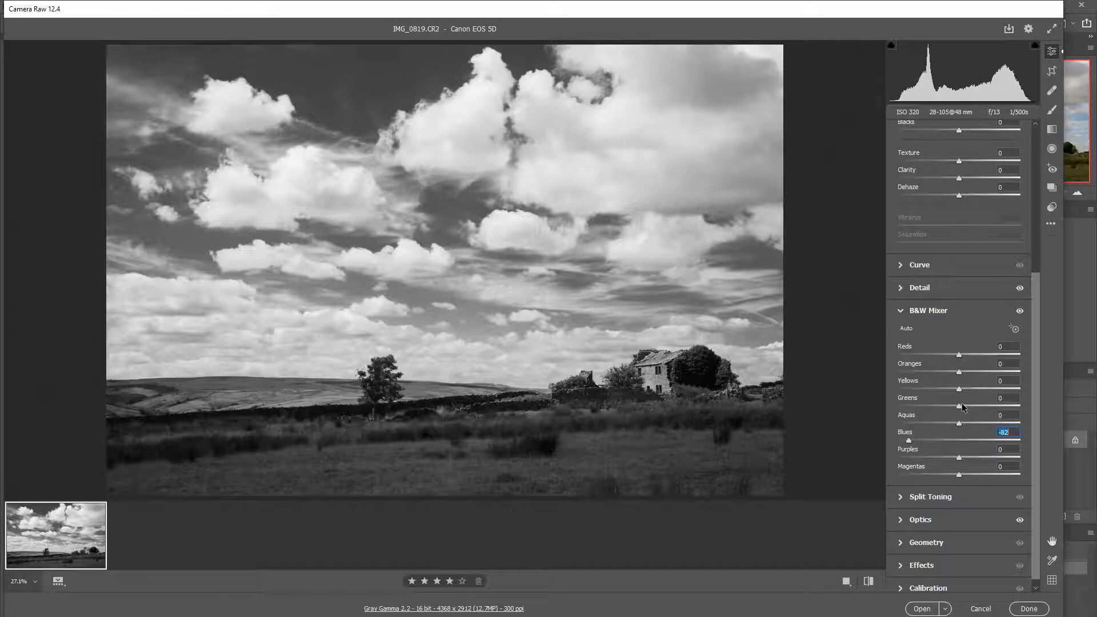
pyautogui.moveTo(959, 408); pyautogui.dragTo(1000, 404)
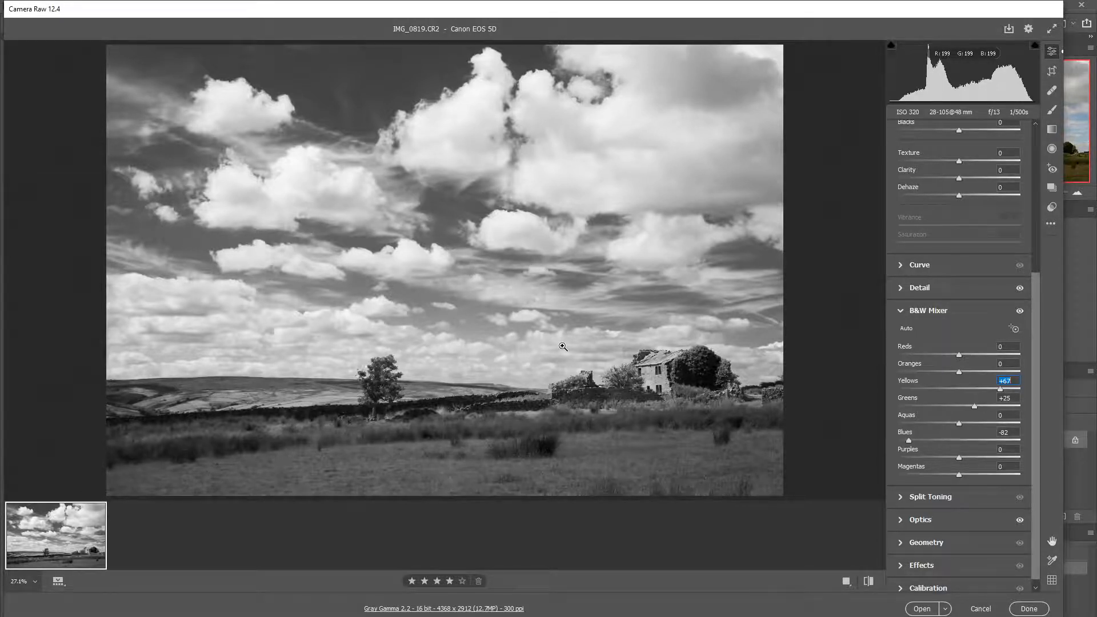
# Turn off the black-and-white conversion to return the photo to colour
pyautogui.scroll(3, 909, 341)
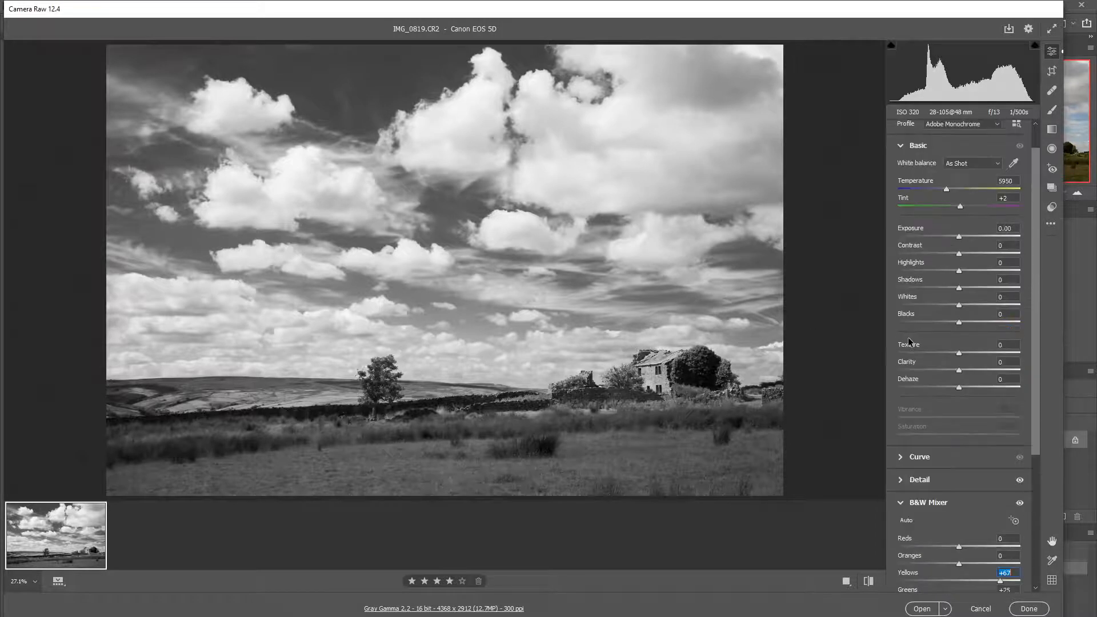
pyautogui.scroll(1, 908, 341)
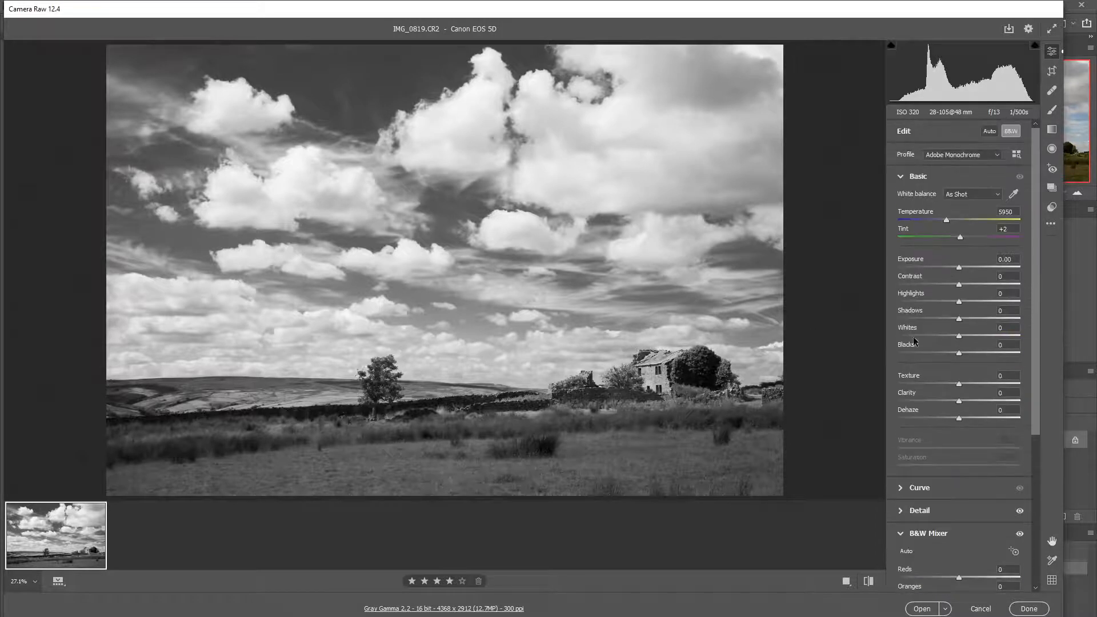
pyautogui.click(1010, 131)
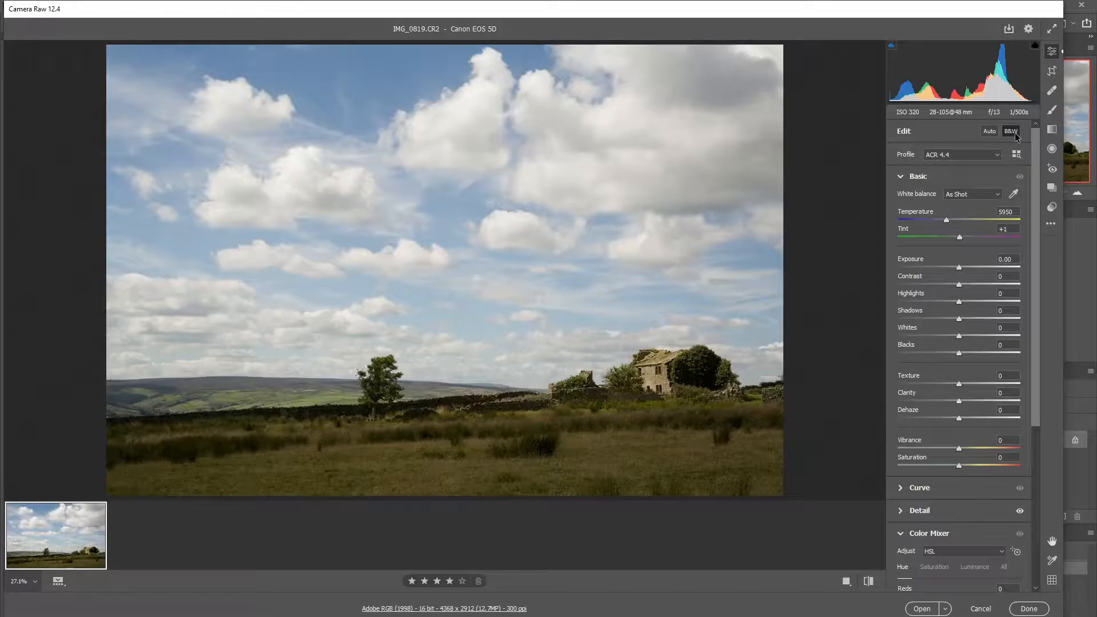
# Examine the Color Mixer's Luminance, Saturation, Hue and All slider sets, and return to the Hue sliders
pyautogui.scroll(-4, 955, 334)
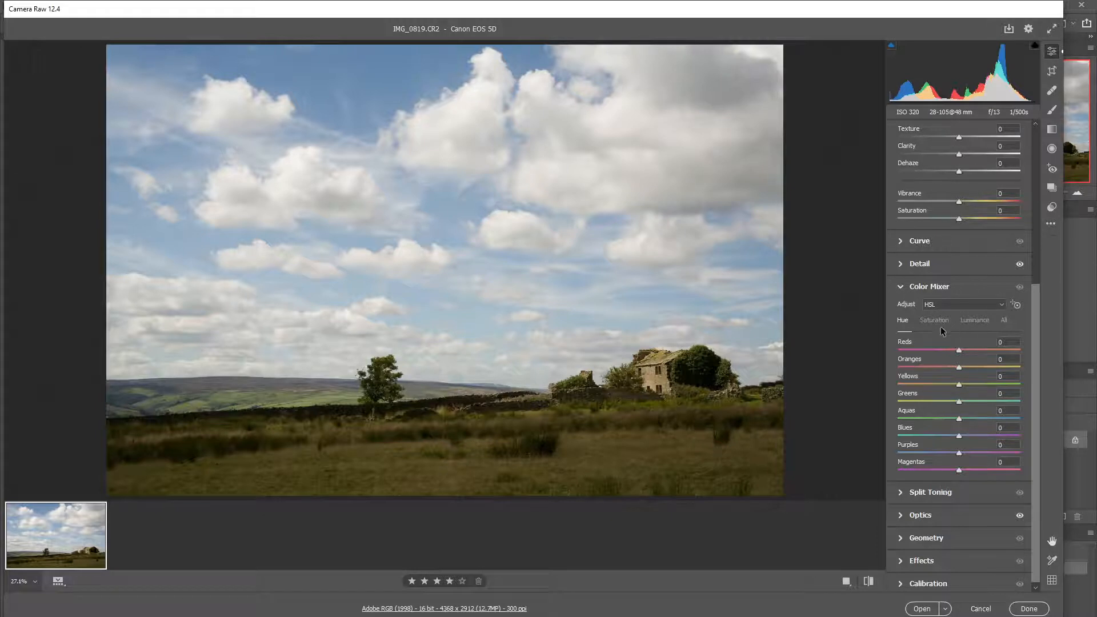
pyautogui.click(971, 321)
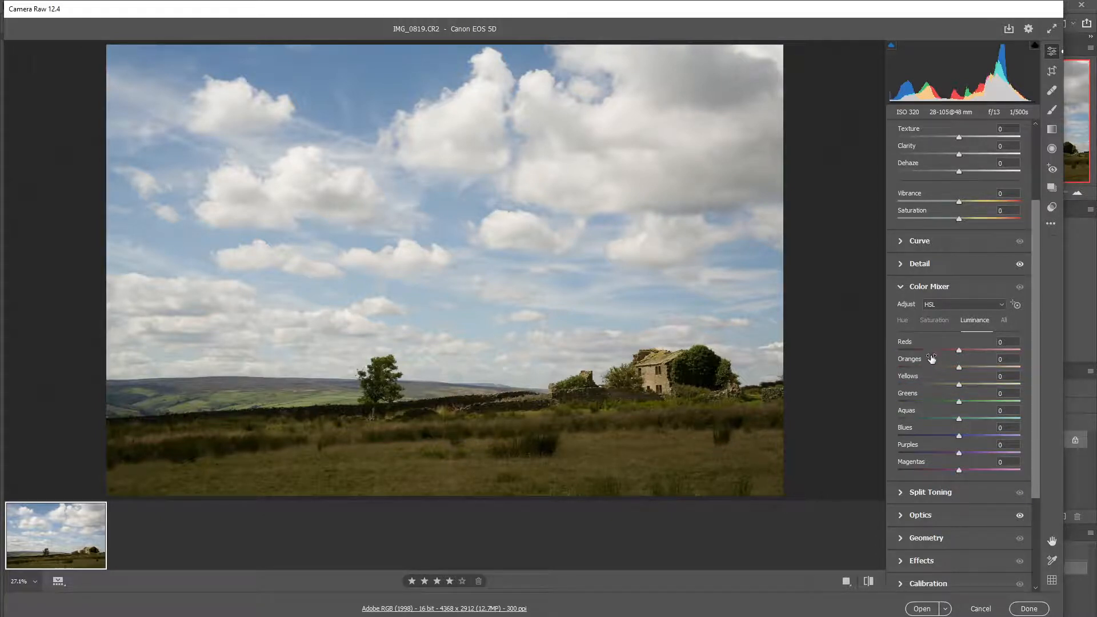
pyautogui.click(927, 323)
pyautogui.click(973, 321)
pyautogui.click(902, 321)
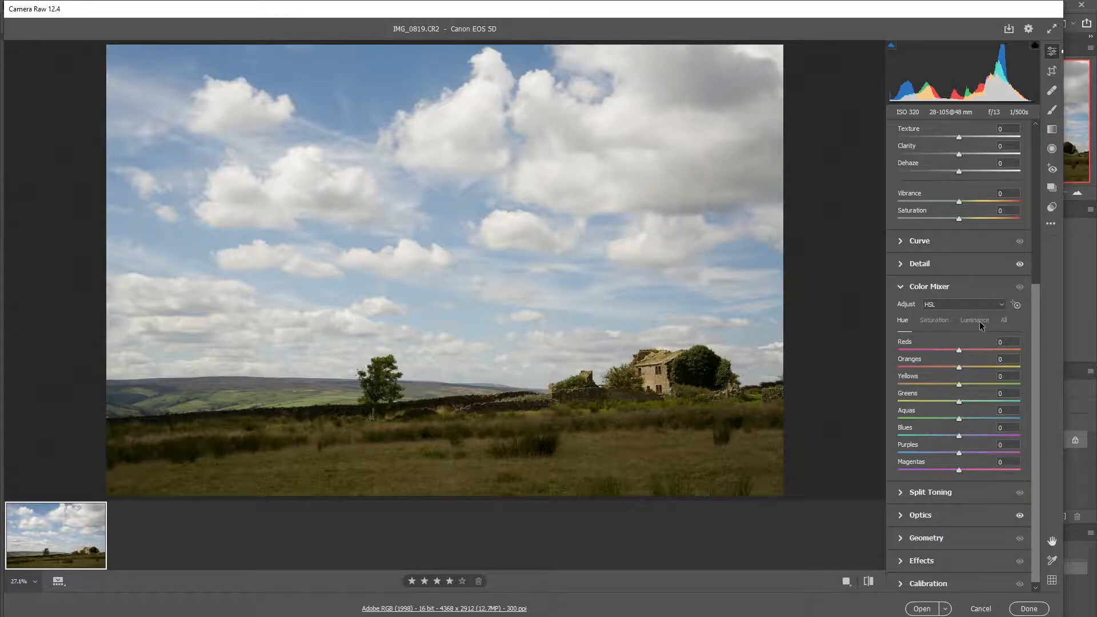
pyautogui.click(1003, 321)
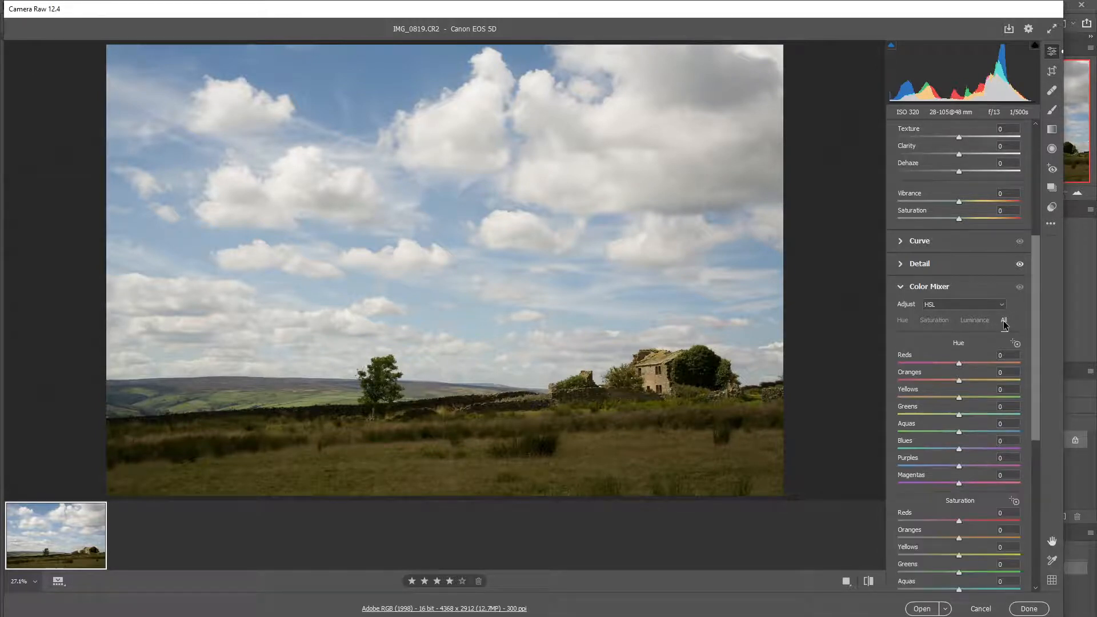
pyautogui.scroll(-6, 996, 361)
pyautogui.scroll(6, 996, 360)
pyautogui.click(902, 321)
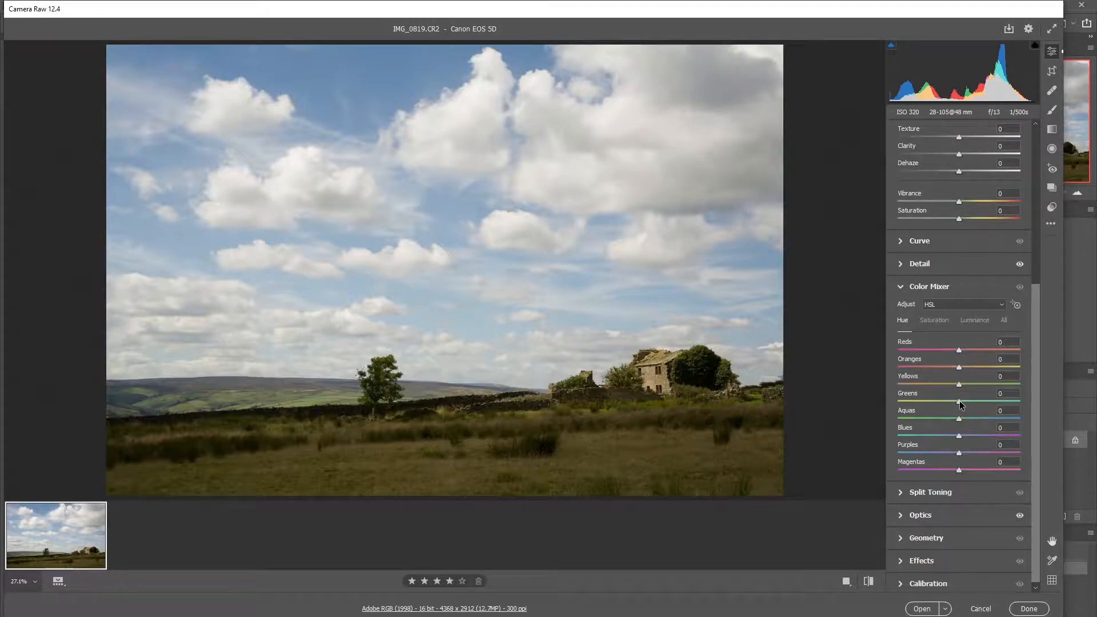
# Try a Greens hue of +100 in the Color Mixer, and reset it to 0
pyautogui.moveTo(960, 404); pyautogui.dragTo(1053, 402)
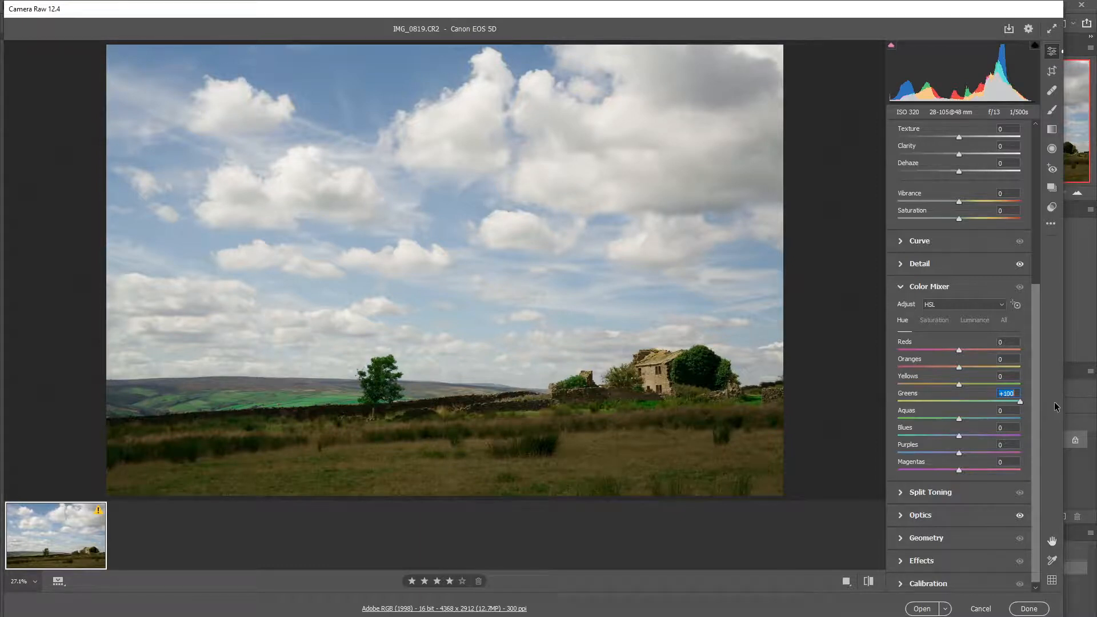
pyautogui.moveTo(1028, 404); pyautogui.dragTo(960, 410)
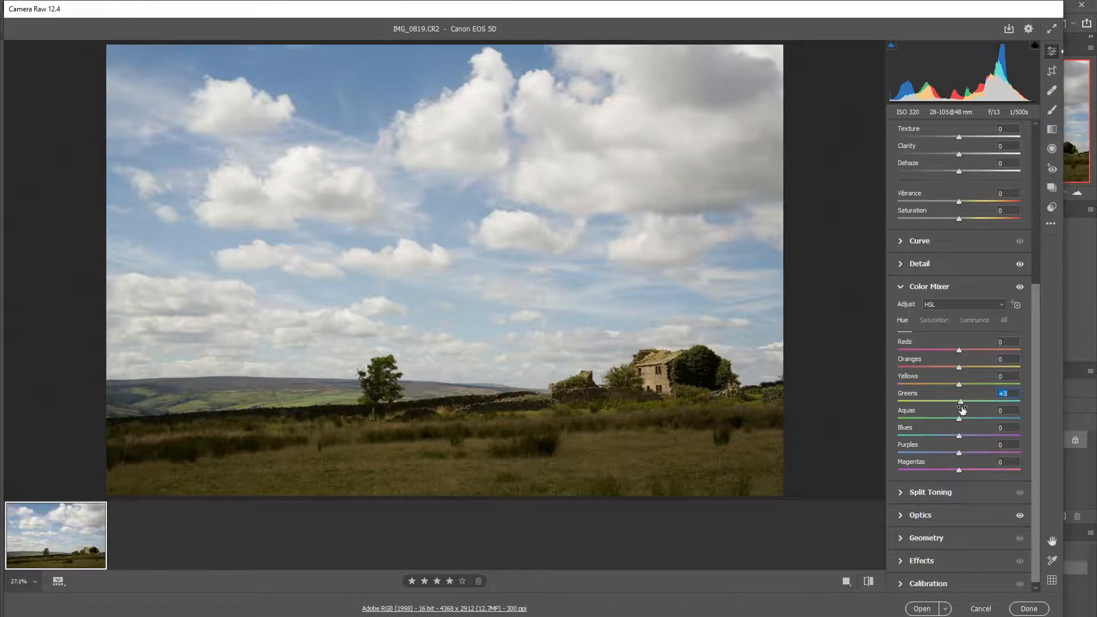
pyautogui.doubleClick(959, 406)
# Try shifting the Blues hue and the Blues saturation in the Color Mixer, returning both to 0
pyautogui.moveTo(959, 437)
pyautogui.mouseDown()
pyautogui.moveTo(928, 441)
pyautogui.moveTo(1048, 426)
pyautogui.moveTo(959, 438)
pyautogui.mouseUp()
pyautogui.click(943, 323)
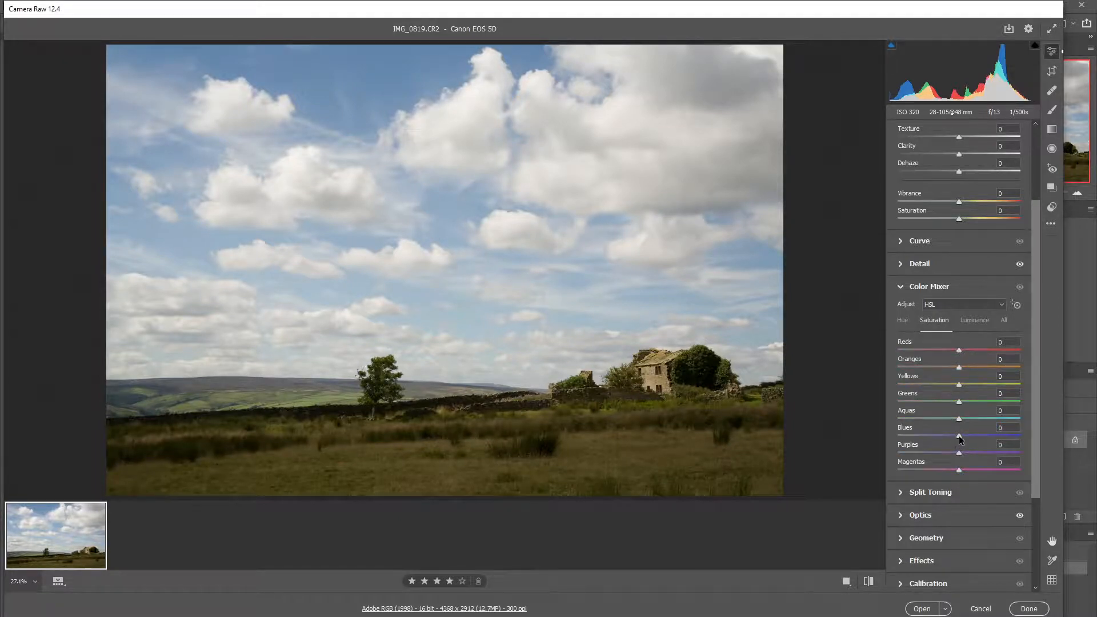
pyautogui.moveTo(959, 437)
pyautogui.mouseDown()
pyautogui.moveTo(1040, 435)
pyautogui.moveTo(823, 456)
pyautogui.moveTo(958, 444)
pyautogui.mouseUp()
# Set the Blues luminance to -56 and the Blues saturation to +48 in the Color Mixer
pyautogui.click(974, 321)
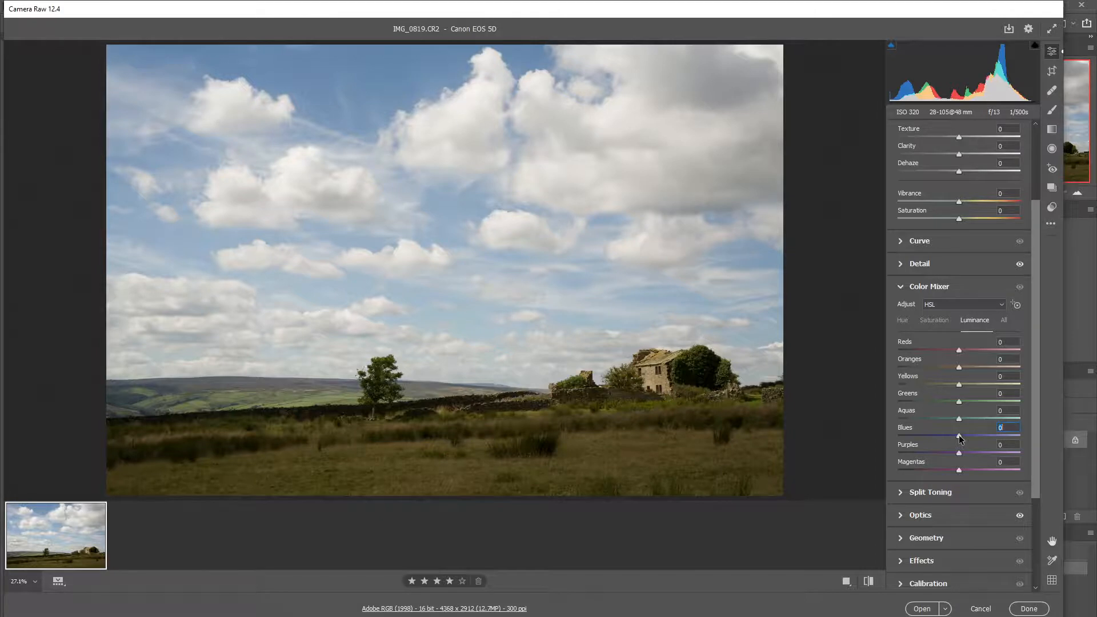
pyautogui.moveTo(960, 439); pyautogui.dragTo(924, 433)
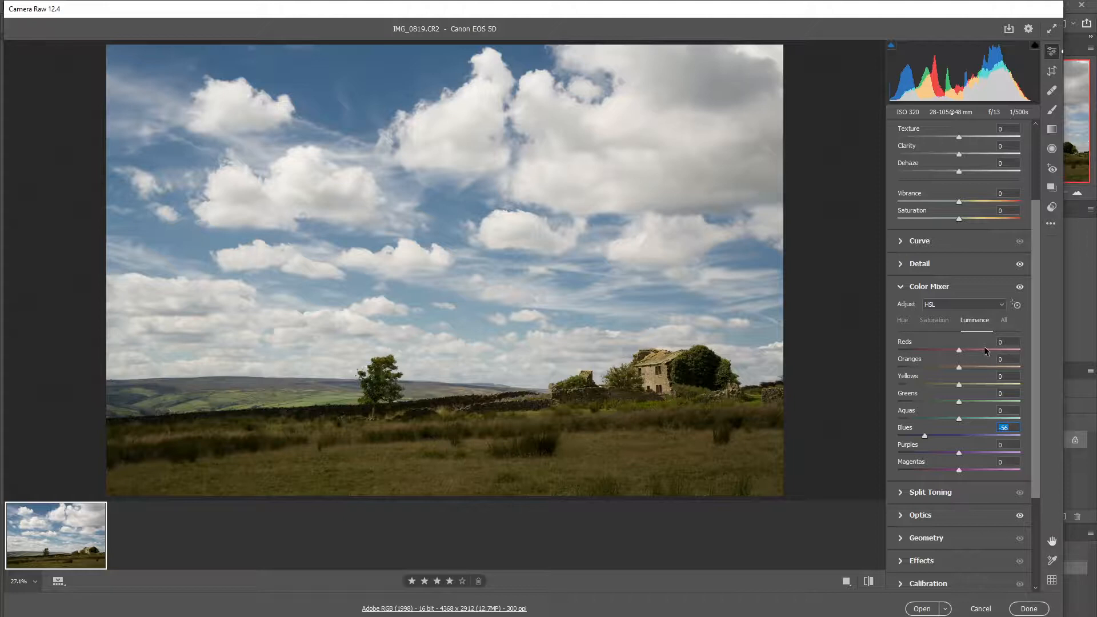
pyautogui.click(939, 320)
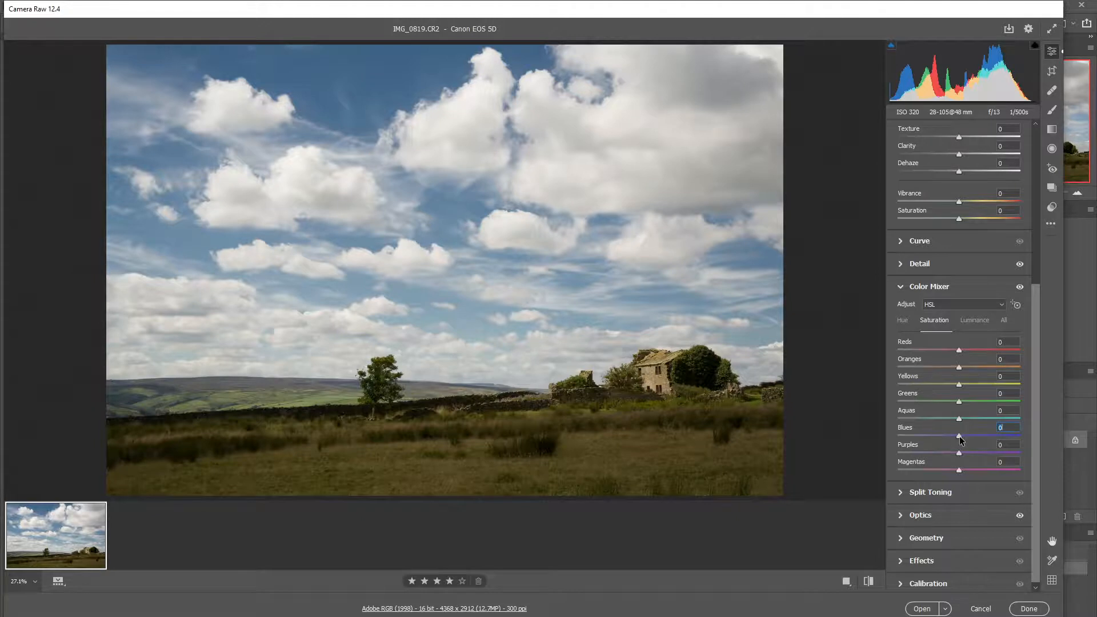
pyautogui.moveTo(959, 436); pyautogui.dragTo(988, 436)
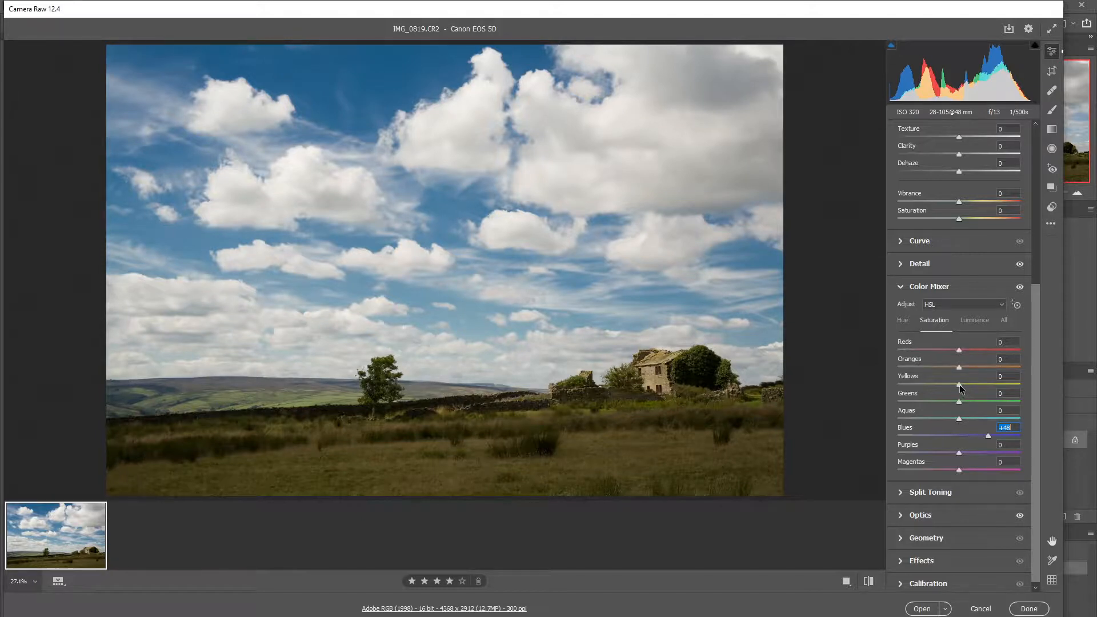
# Set the Yellows luminance to +100 and the Greens luminance to +30 in the Color Mixer
pyautogui.click(972, 319)
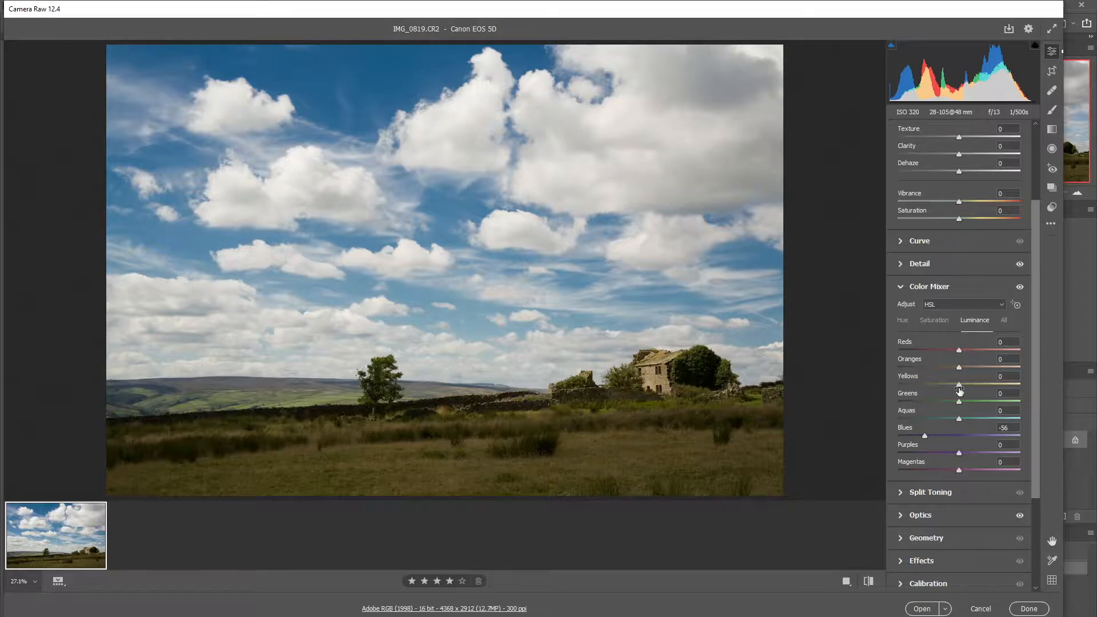
pyautogui.moveTo(960, 388); pyautogui.dragTo(1031, 392)
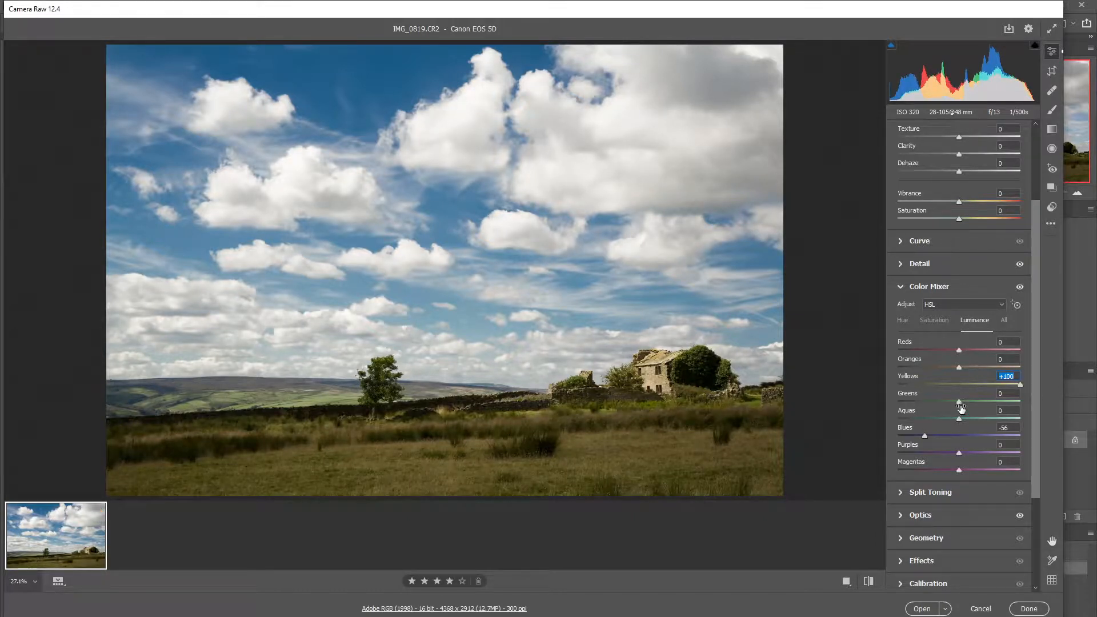
pyautogui.moveTo(958, 401); pyautogui.dragTo(979, 402)
# Compare the photo with and without the Color Mixer adjustments, leaving the adjustments switched on
pyautogui.click(1020, 287)
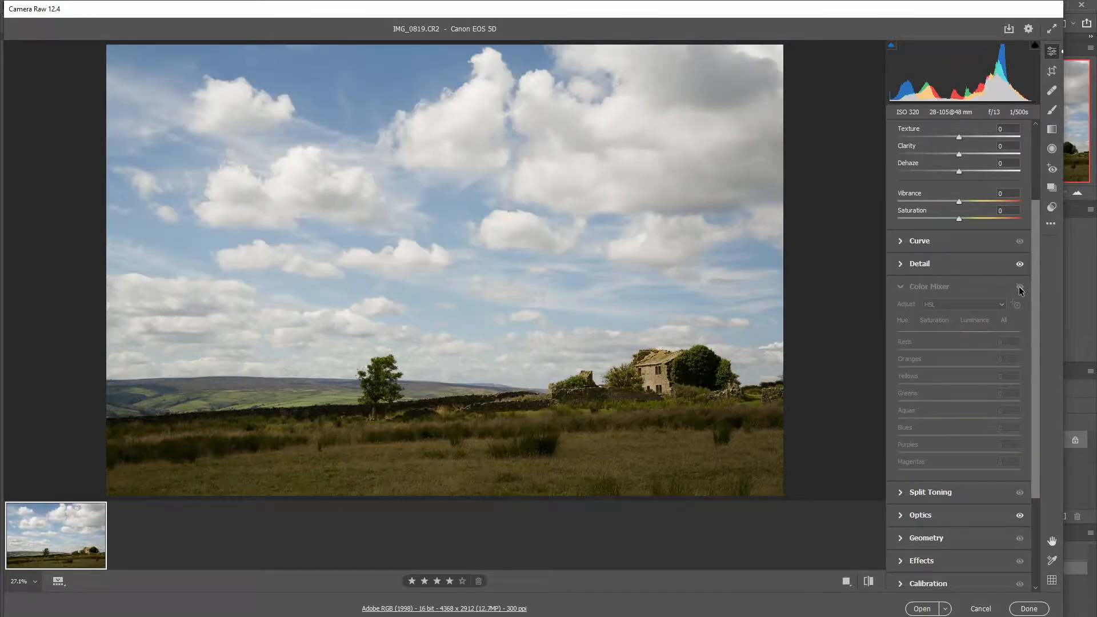
pyautogui.click(1019, 287)
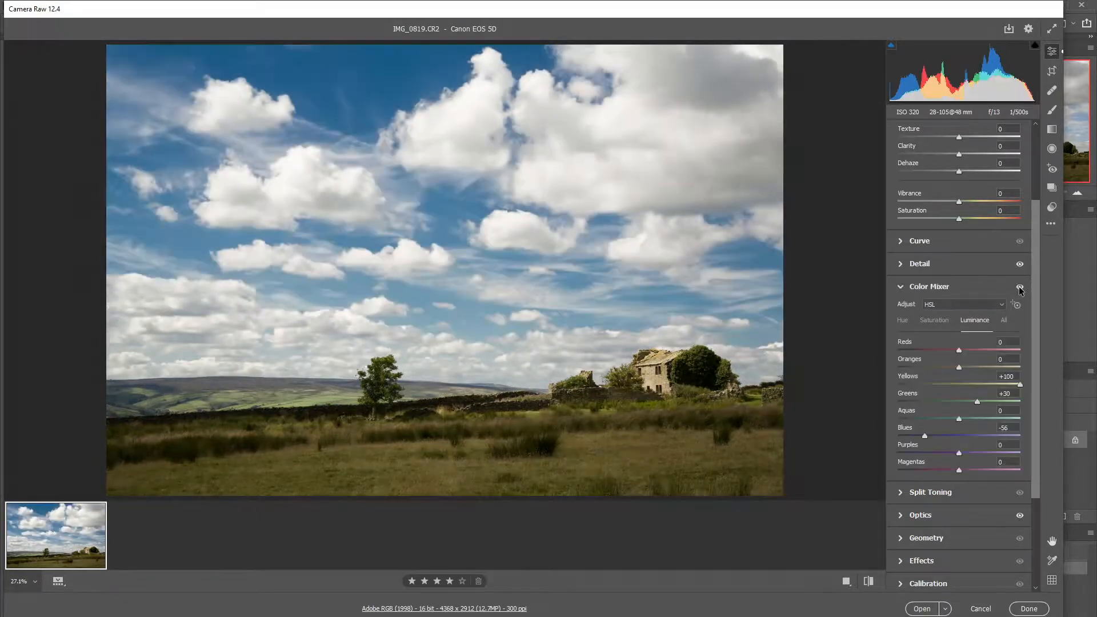
pyautogui.click(1019, 287)
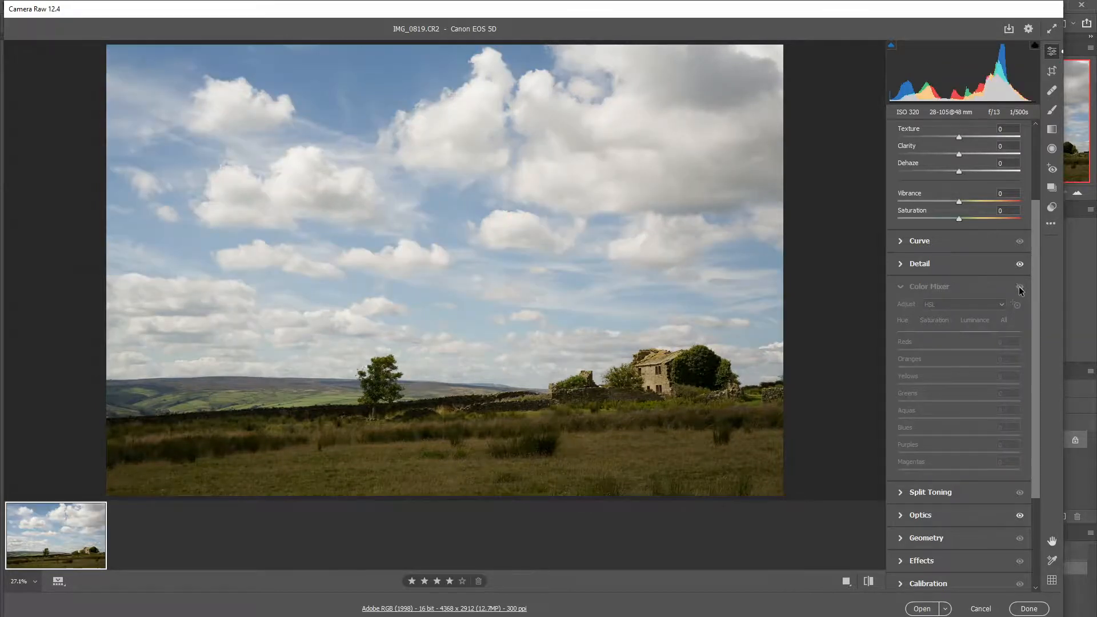
pyautogui.click(1019, 288)
pyautogui.click(1019, 288)
pyautogui.click(1020, 287)
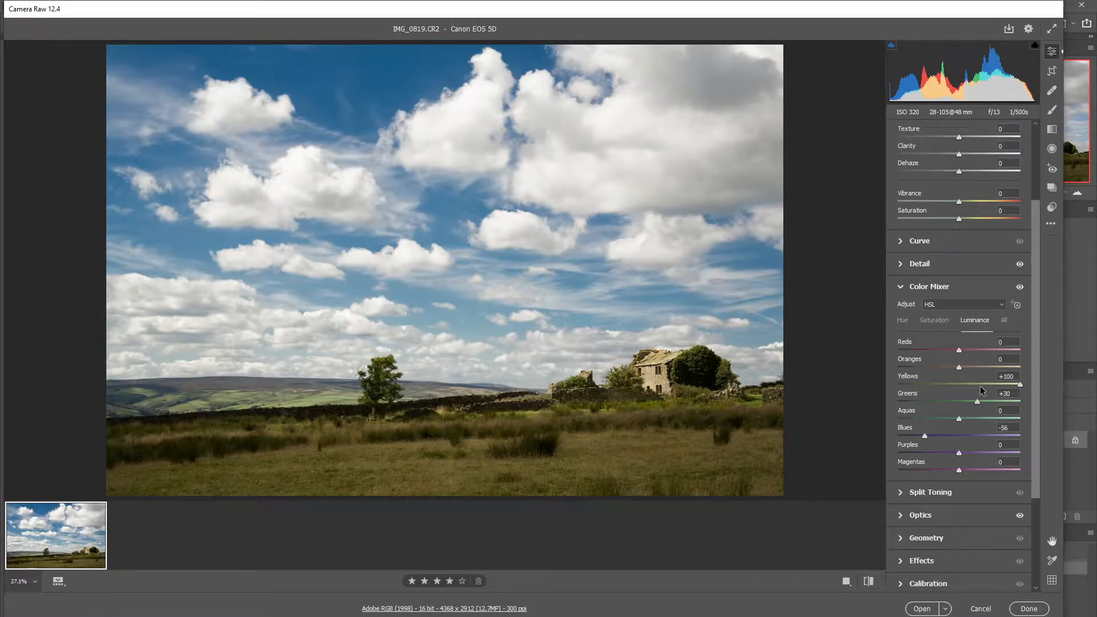
# Collapse the Color Mixer, and set Highlights to -100 and Exposure to +0.20 in the Basic adjustments
pyautogui.click(899, 288)
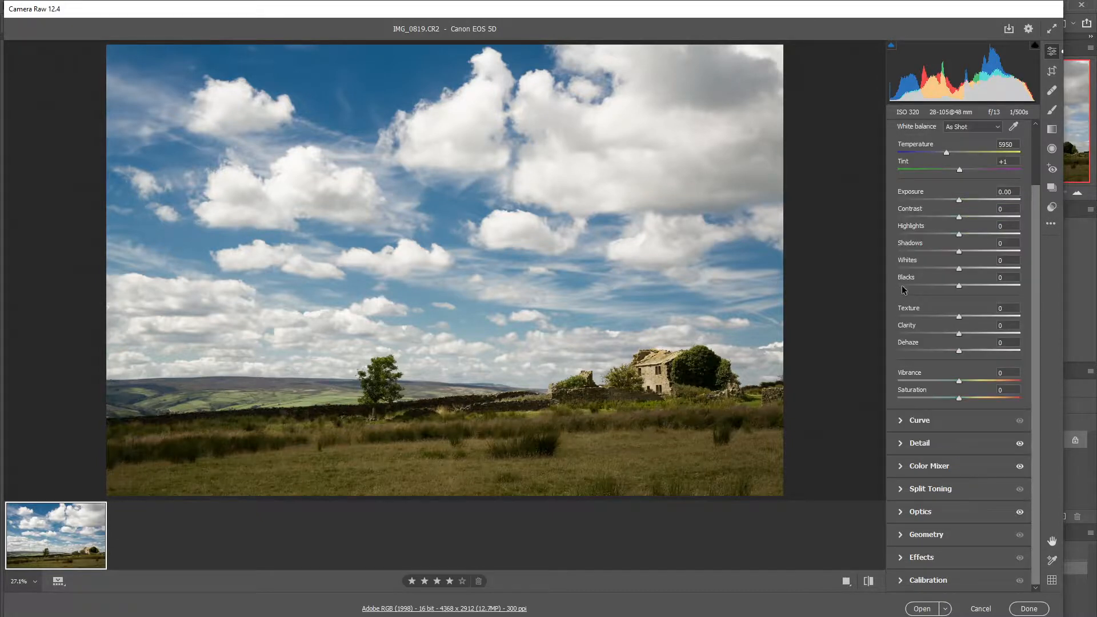
pyautogui.scroll(2, 932, 310)
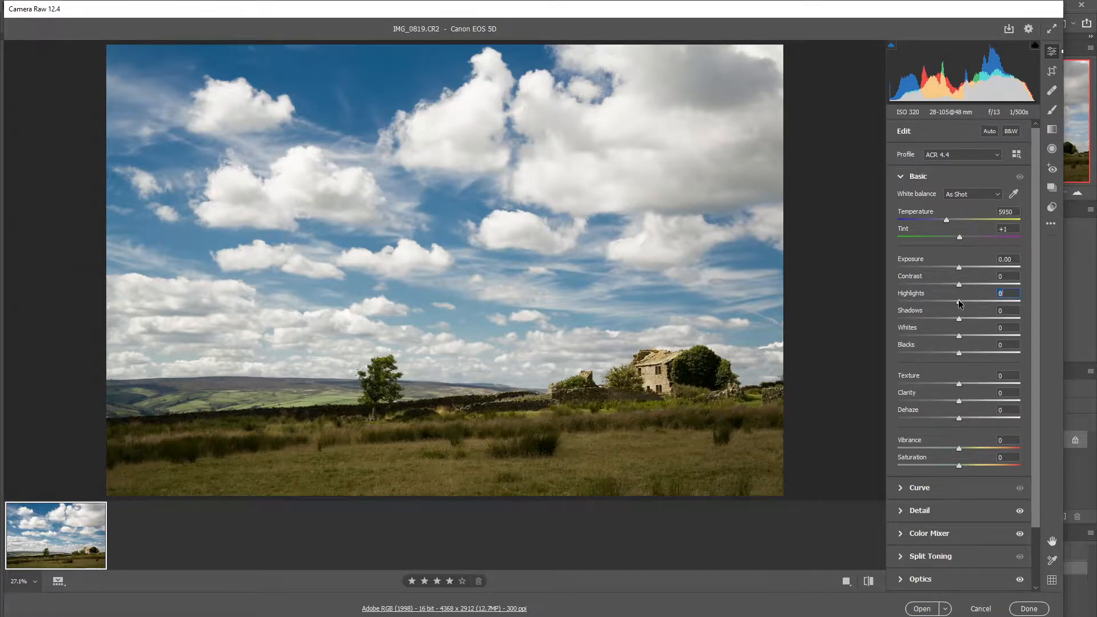
pyautogui.moveTo(959, 304); pyautogui.dragTo(849, 320)
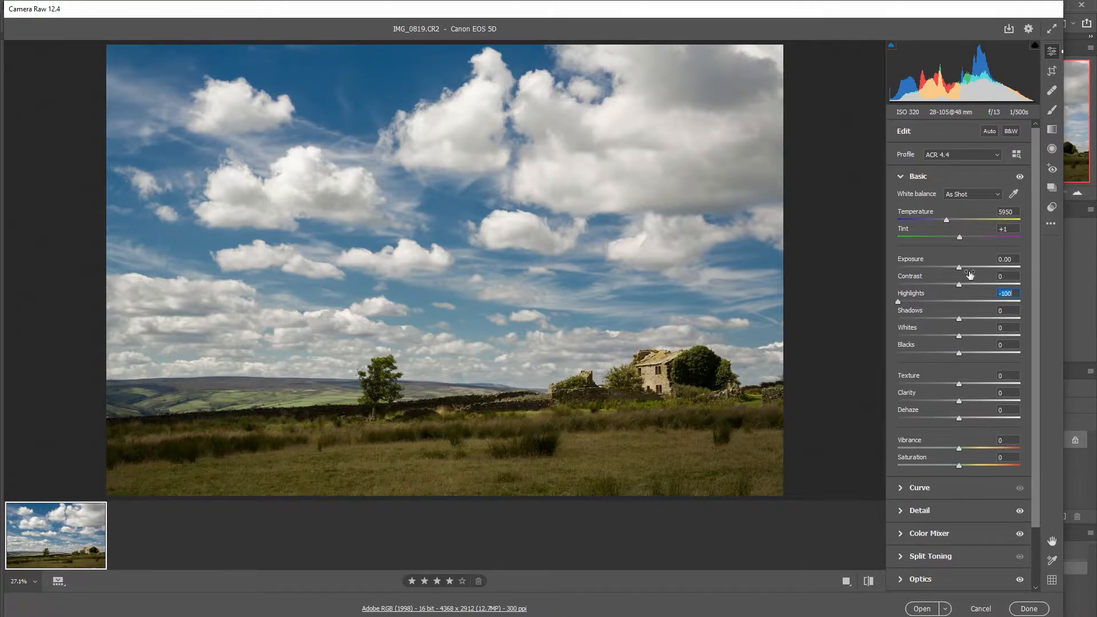
pyautogui.moveTo(959, 266); pyautogui.dragTo(961, 266)
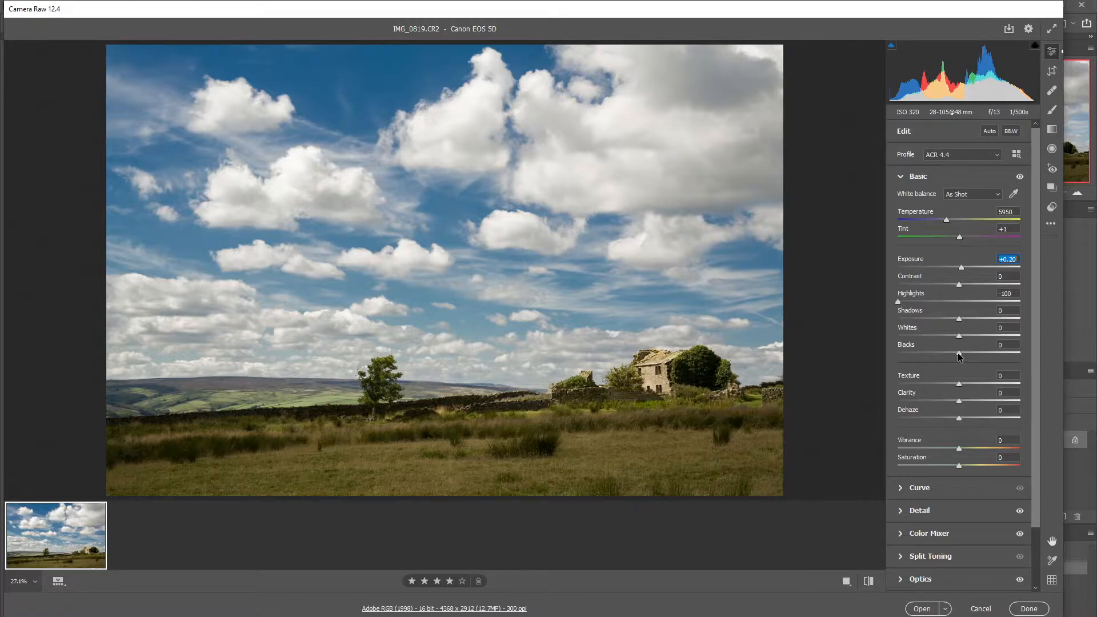
# Set Blacks to -23 and Shadows to +35 in the Basic adjustments
pyautogui.moveTo(959, 355); pyautogui.dragTo(944, 355)
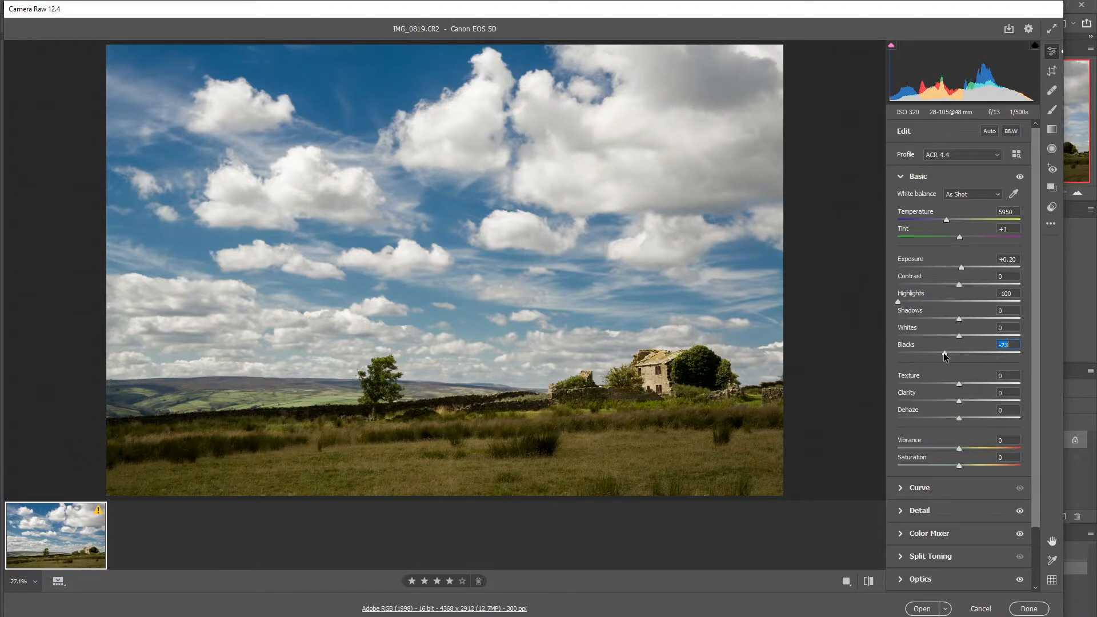
pyautogui.click(959, 319)
pyautogui.moveTo(959, 319); pyautogui.dragTo(979, 313)
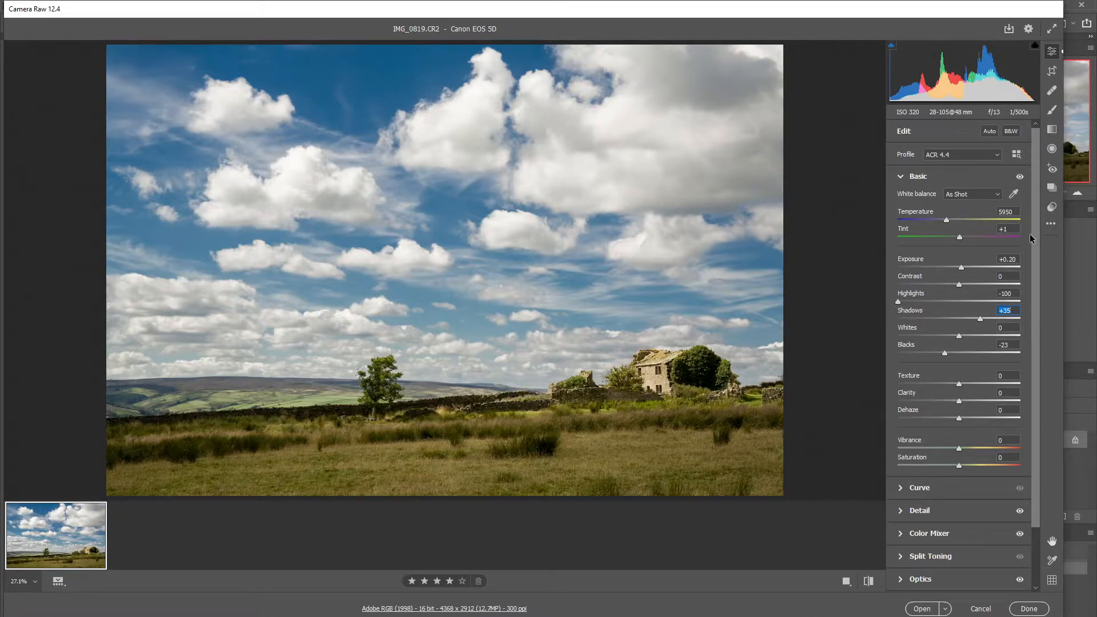
# Compare the photo with and without the Basic adjustments, leaving the adjustments switched on
pyautogui.click(1020, 177)
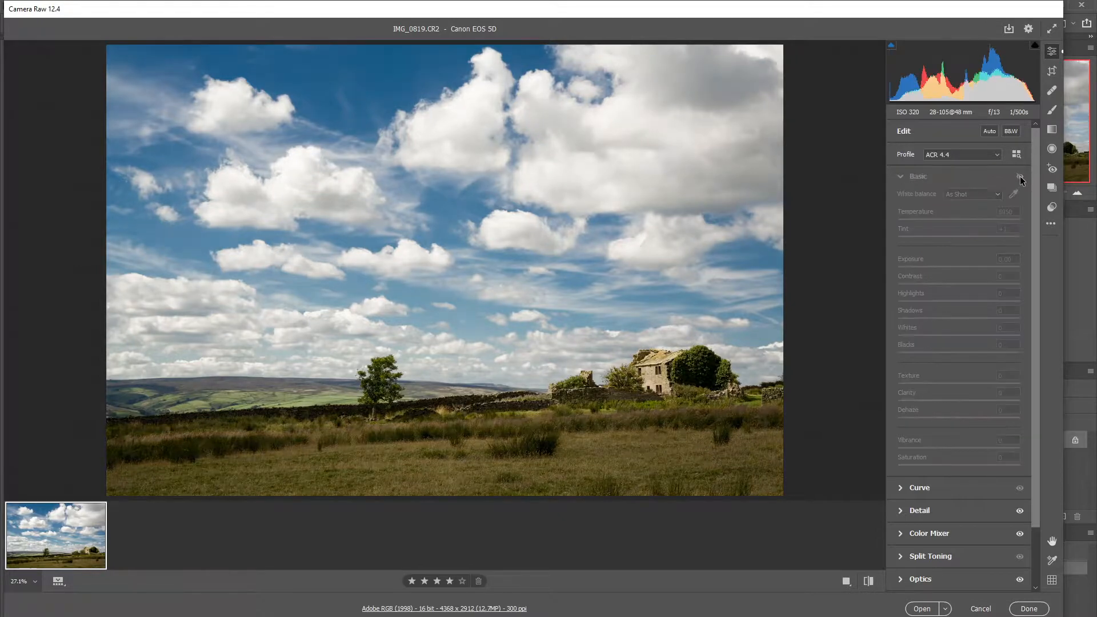
pyautogui.click(1019, 177)
pyautogui.click(1020, 177)
pyautogui.click(1019, 177)
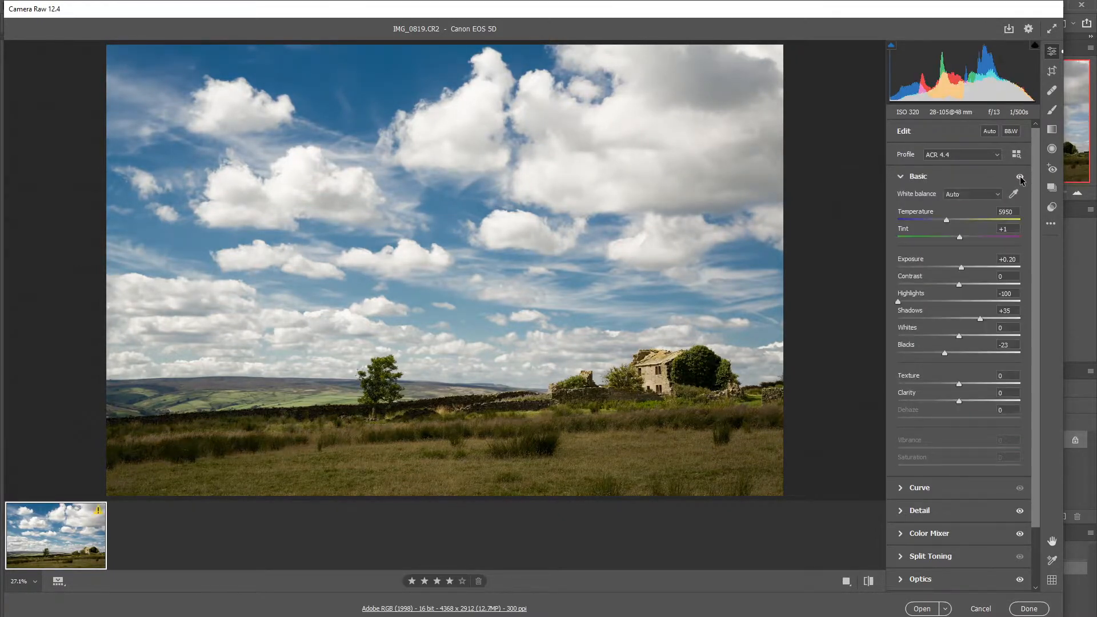
pyautogui.click(1019, 177)
pyautogui.click(1020, 177)
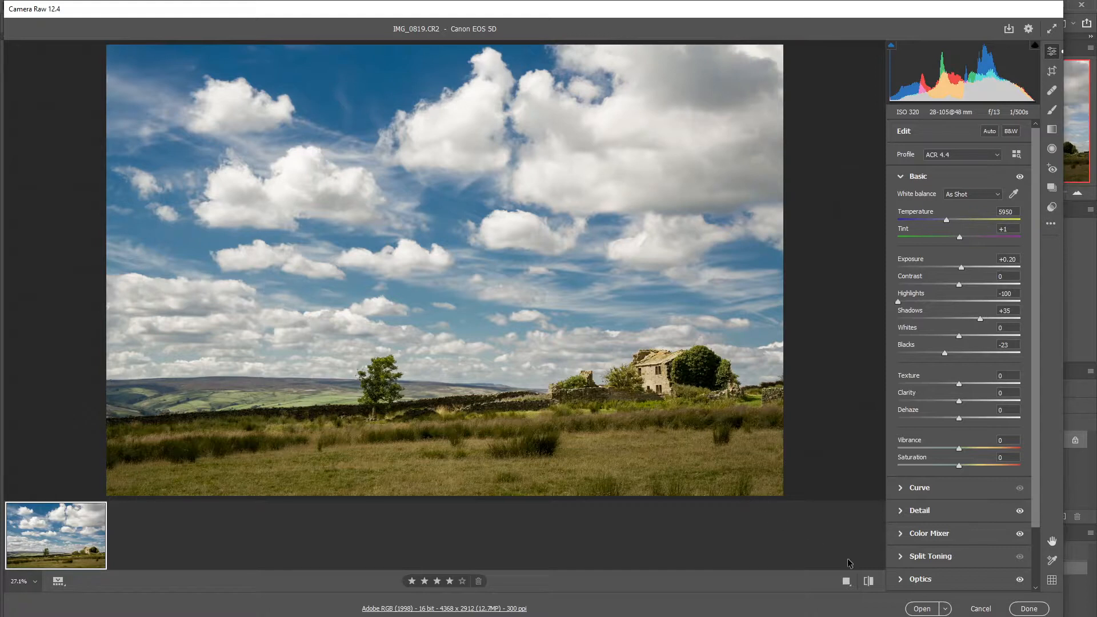
# Compare the photo's default settings with its current settings, and open the edited photo in Photoshop
pyautogui.click(868, 581)
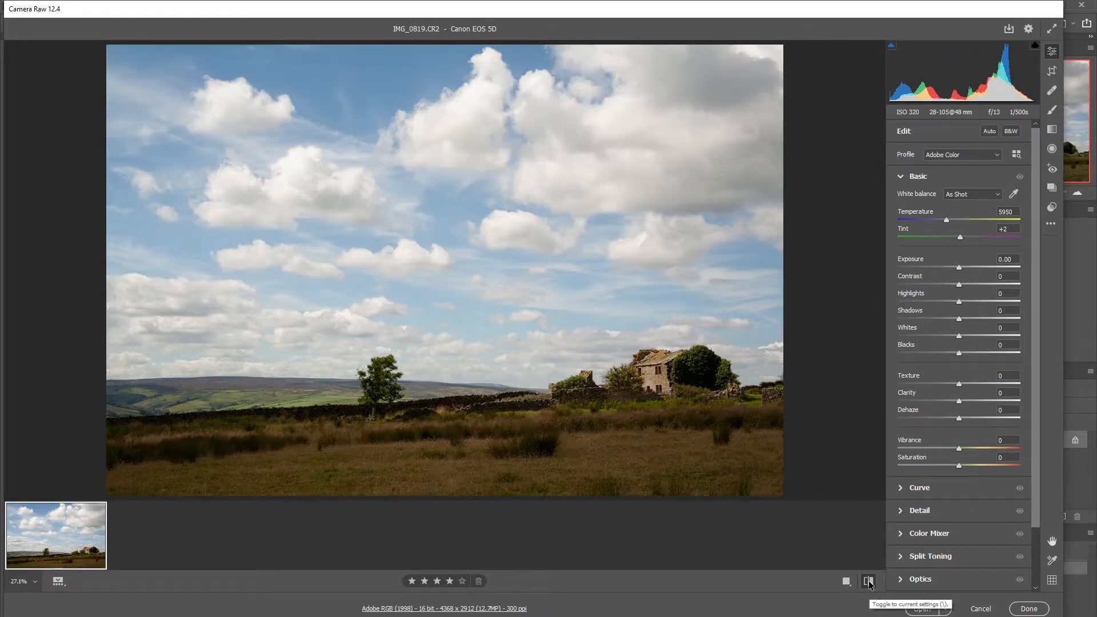
pyautogui.click(868, 582)
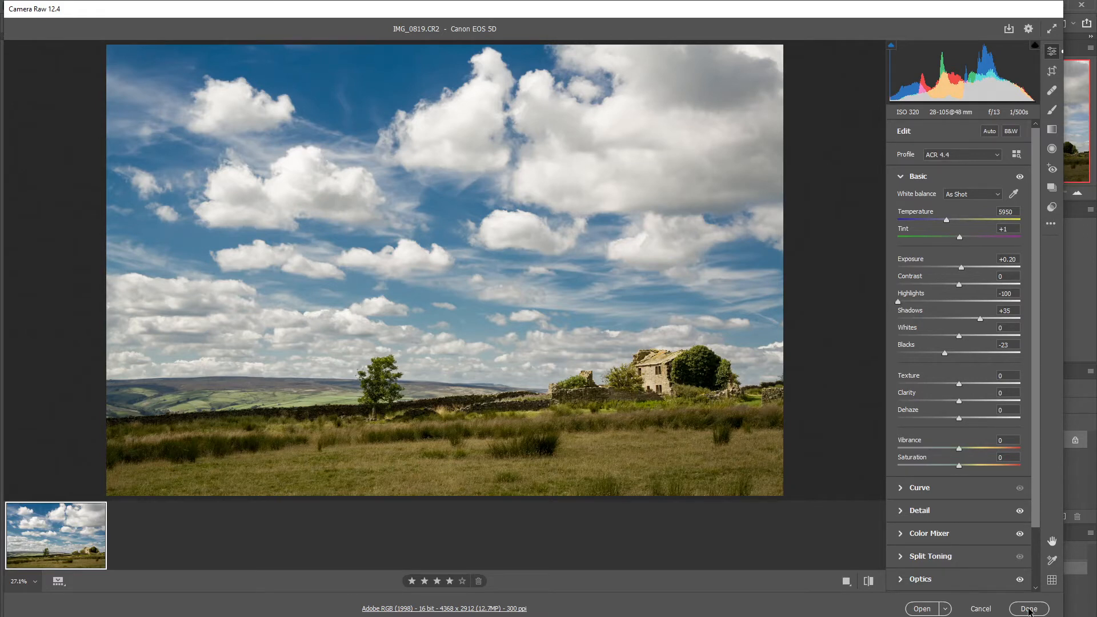
pyautogui.click(920, 609)
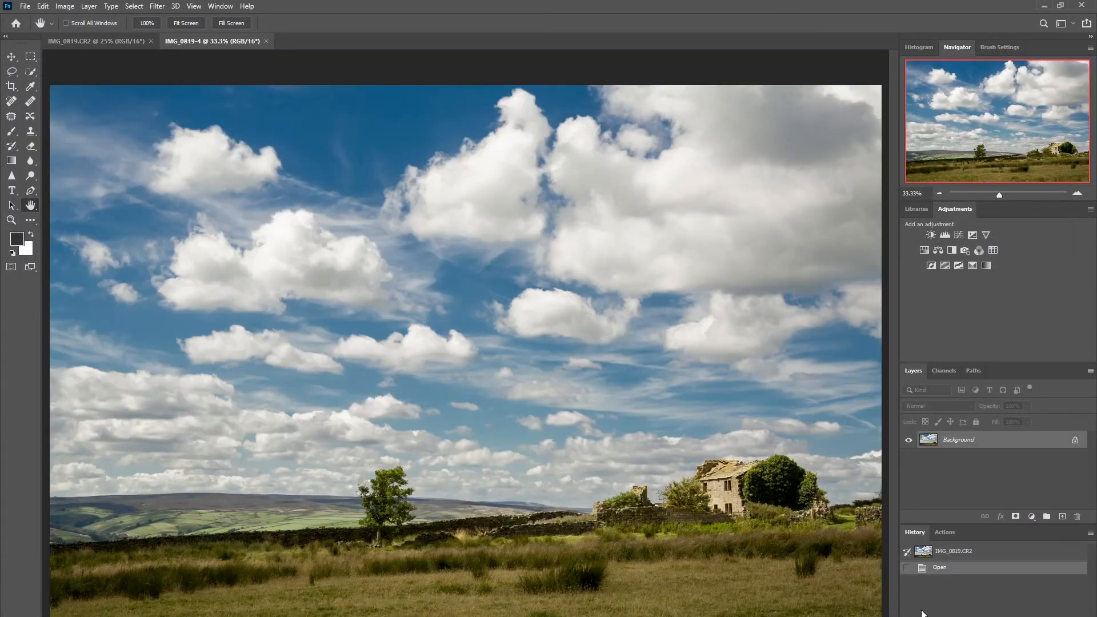